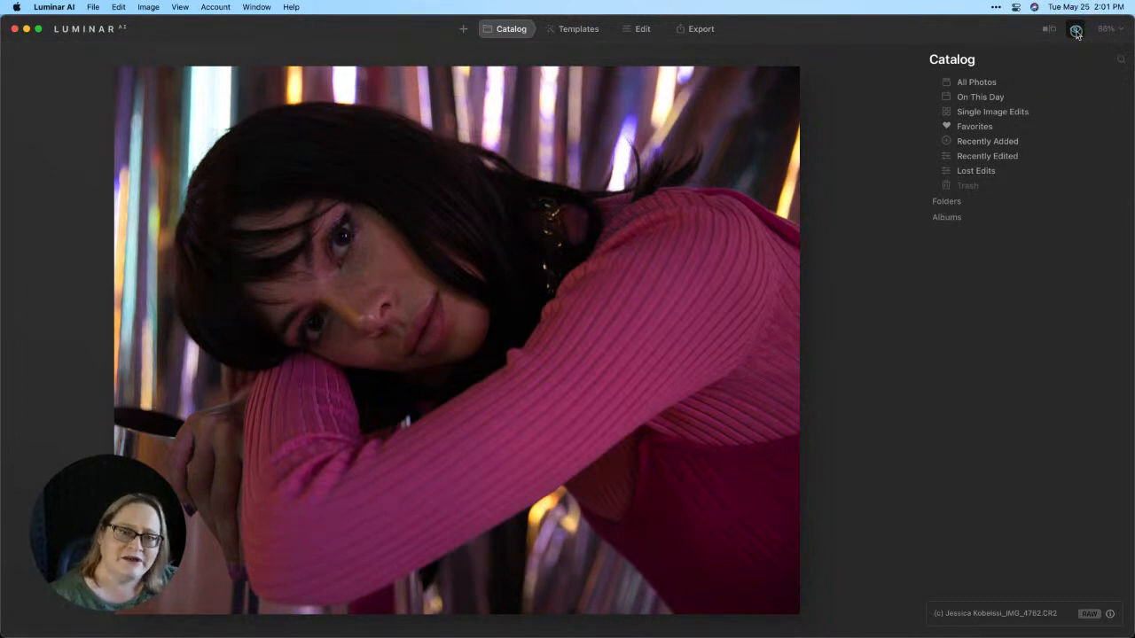
Check the photo's before-and-after preview and revert its adjustments to the original
left_click(1076, 31)
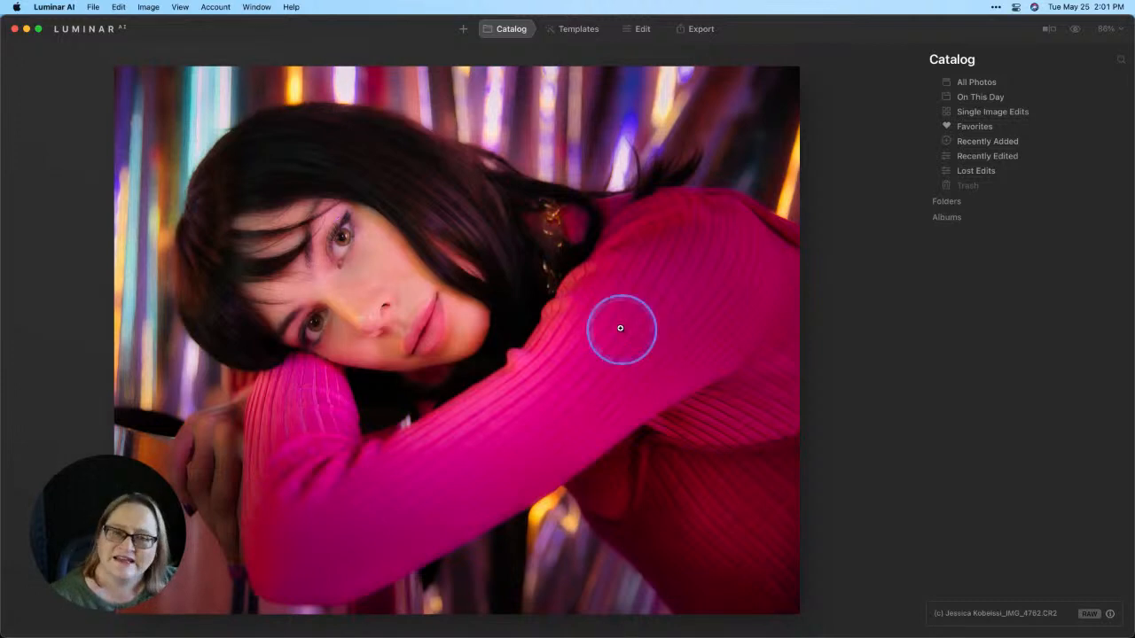
right_click(535, 228)
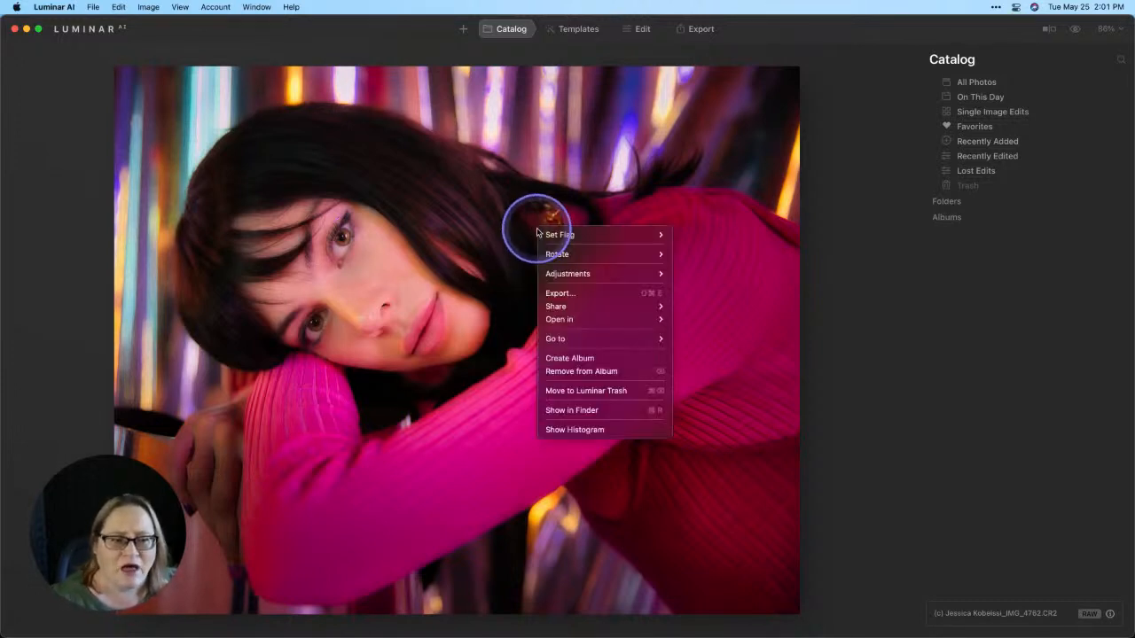
mouse_move(643, 274)
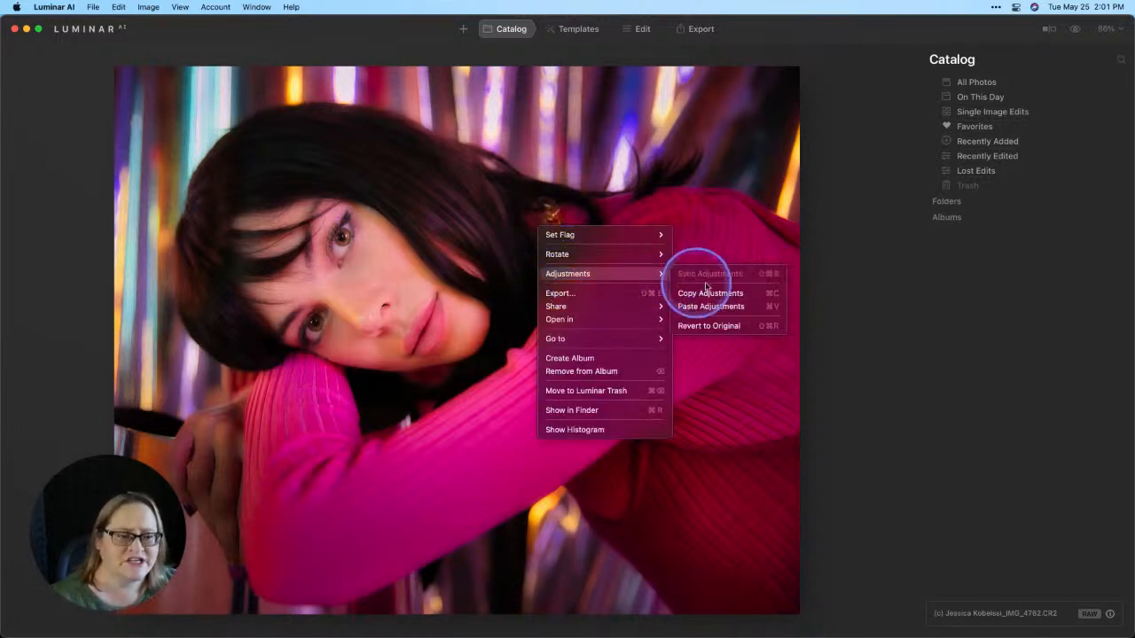
left_click(729, 328)
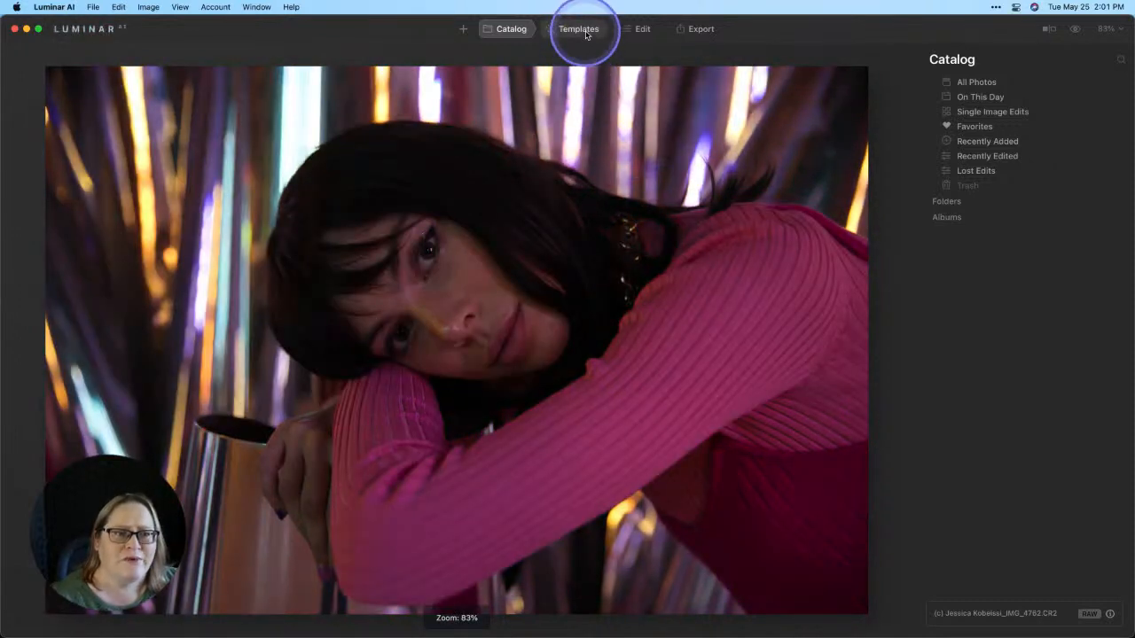
Apply the High Key template from the Easy Portraits collection to the photo
left_click(585, 32)
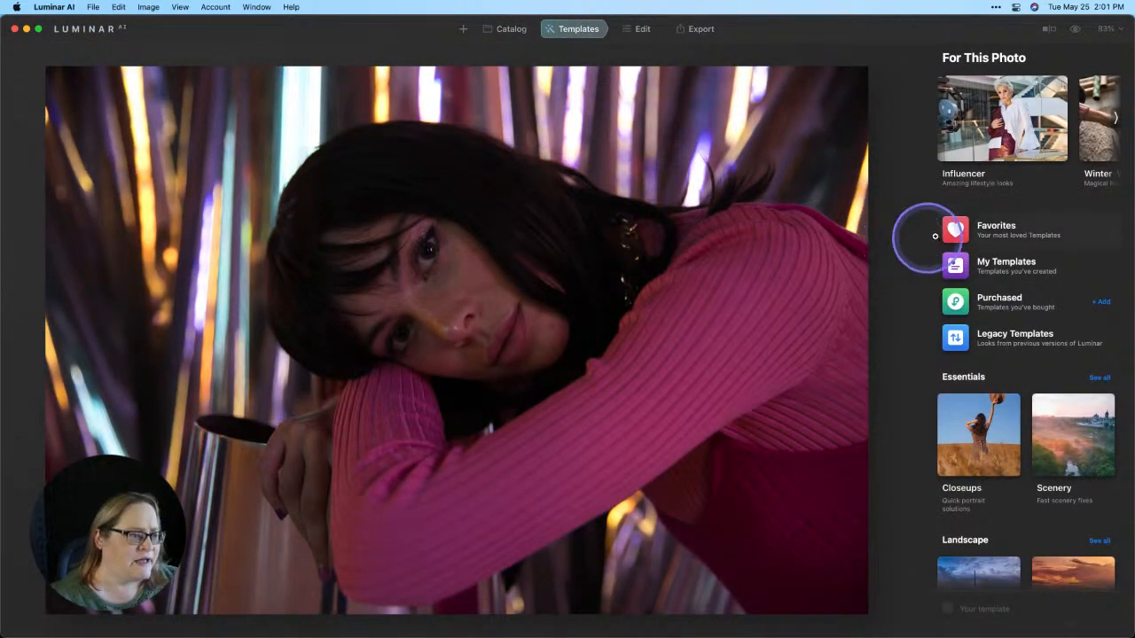
scroll(986, 236, "down", 5)
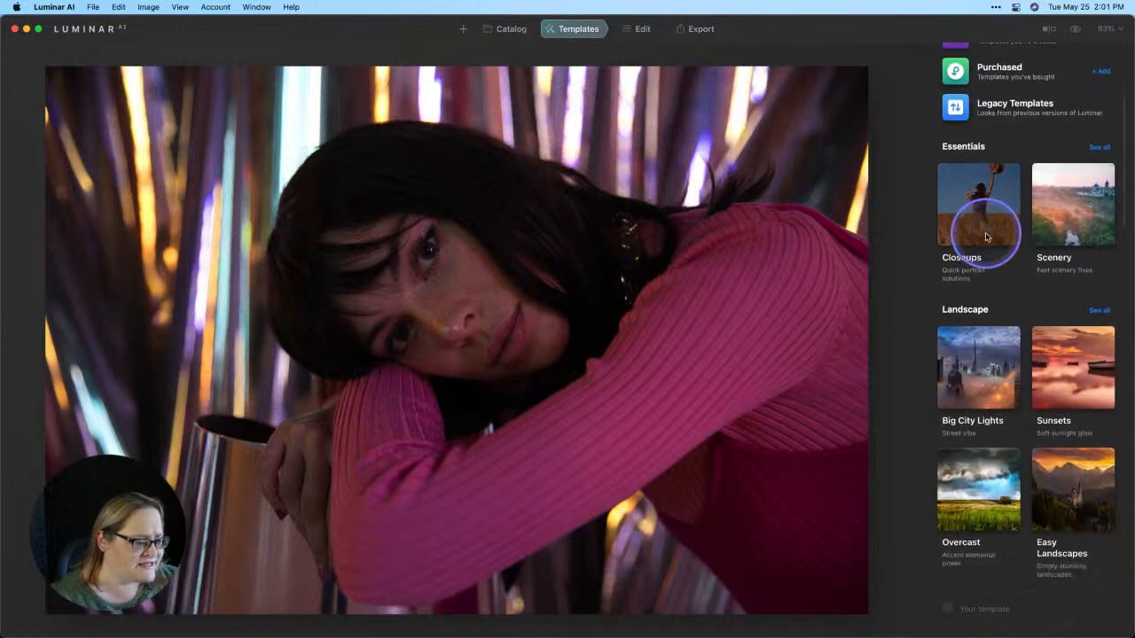
scroll(985, 235, "down", 7)
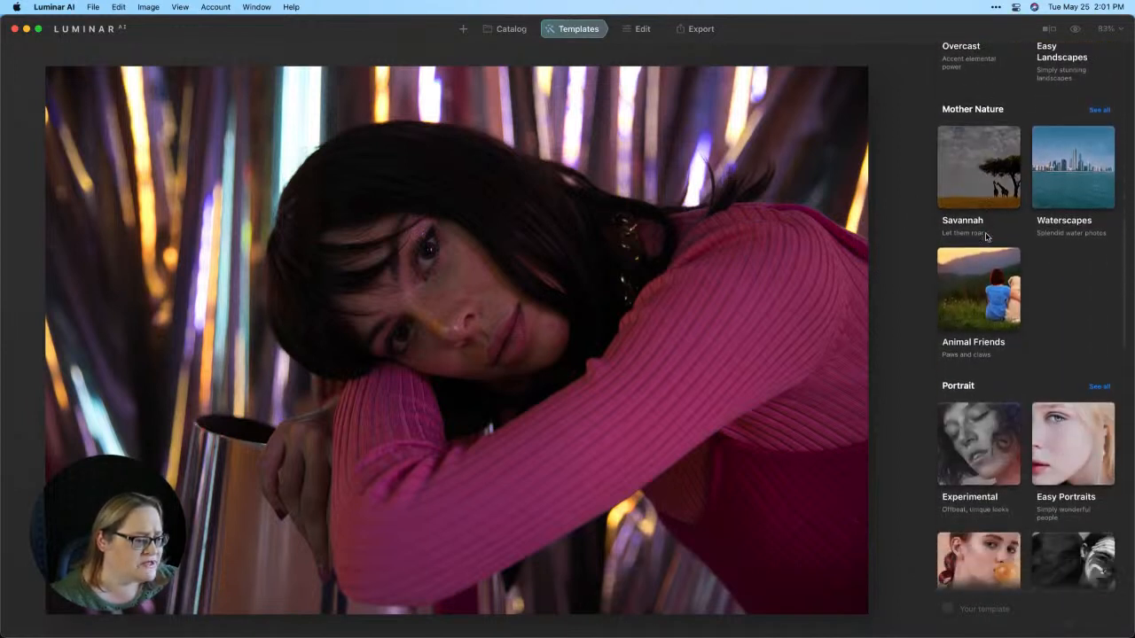
scroll(985, 236, "down", 5)
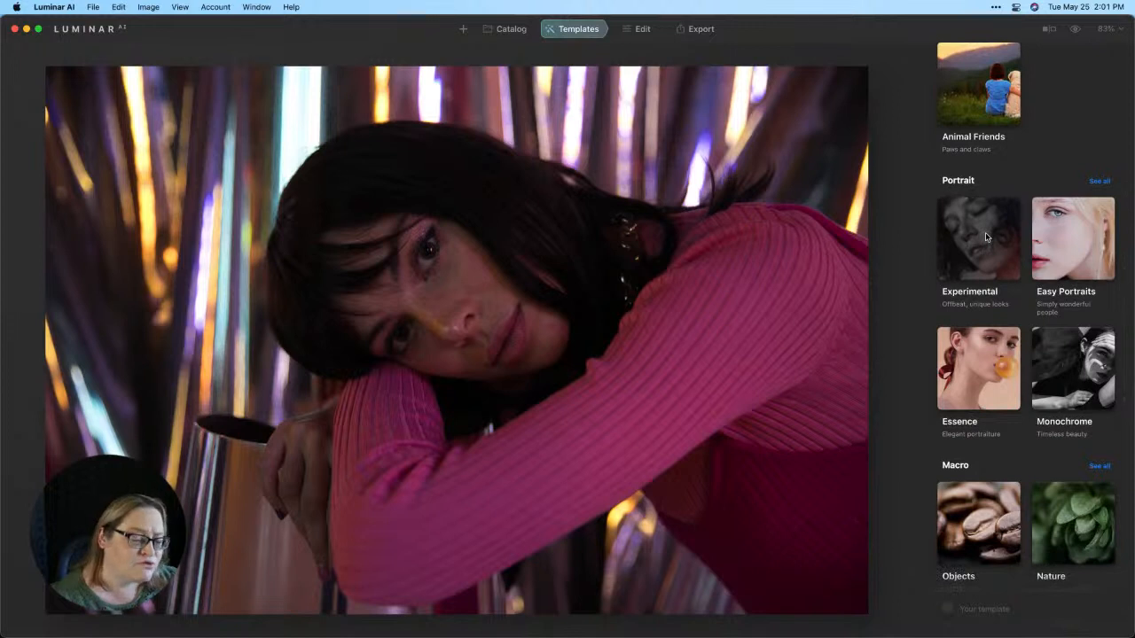
left_click(1051, 242)
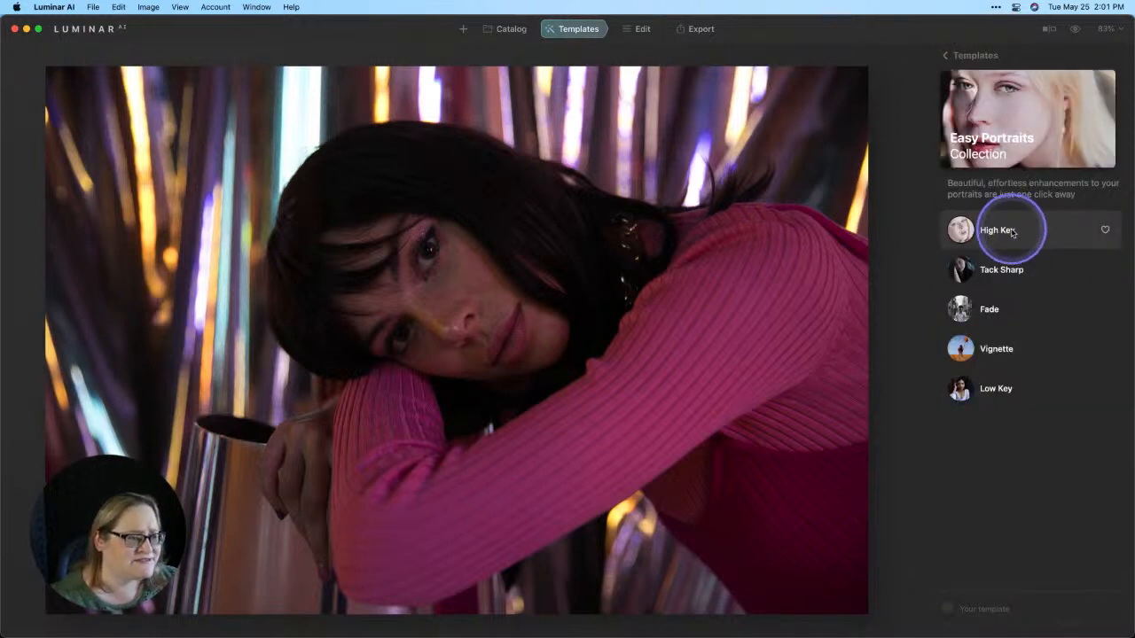
left_click(1011, 233)
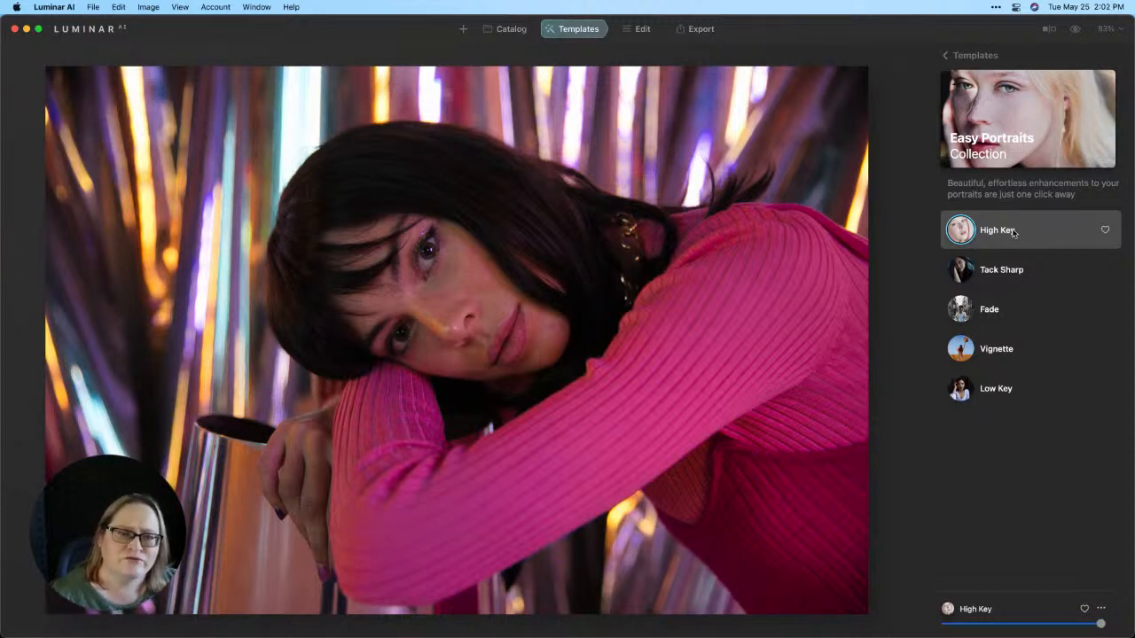
Crop the photo to a 4:5 ratio, trimming the background beside the woman's head and slightly tightening the frame around her
left_click(648, 30)
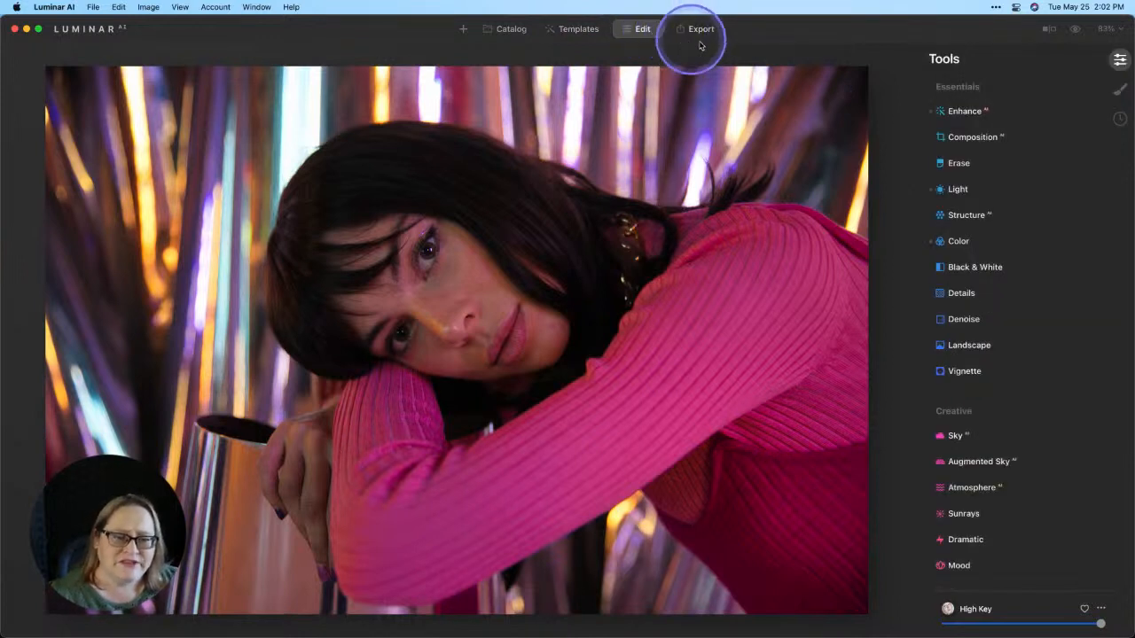
left_click(974, 135)
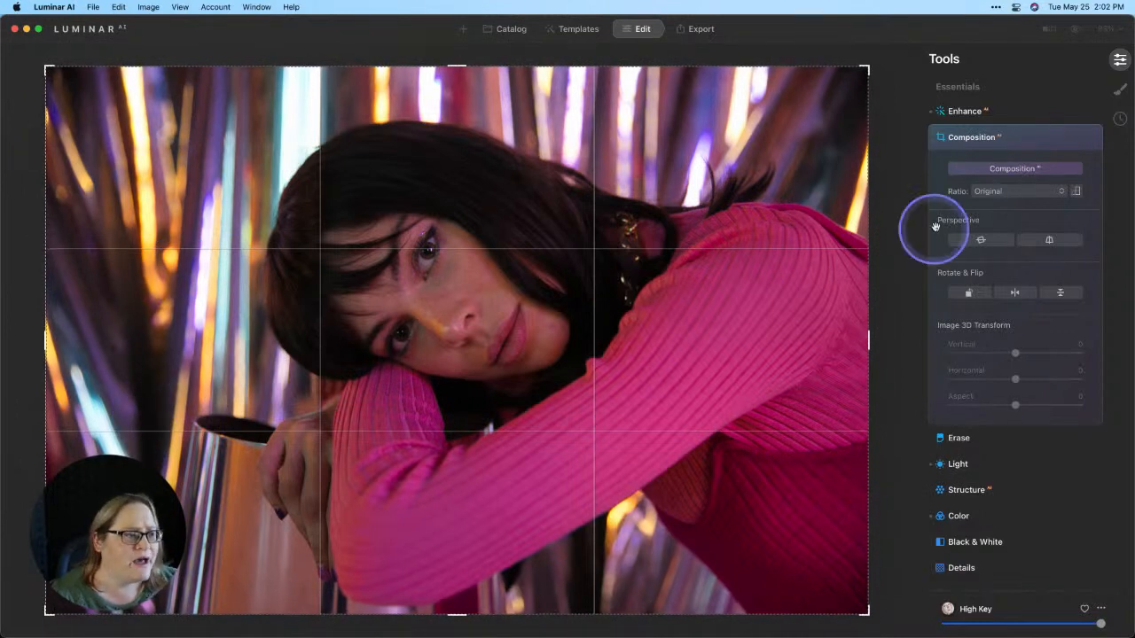
left_click(984, 192)
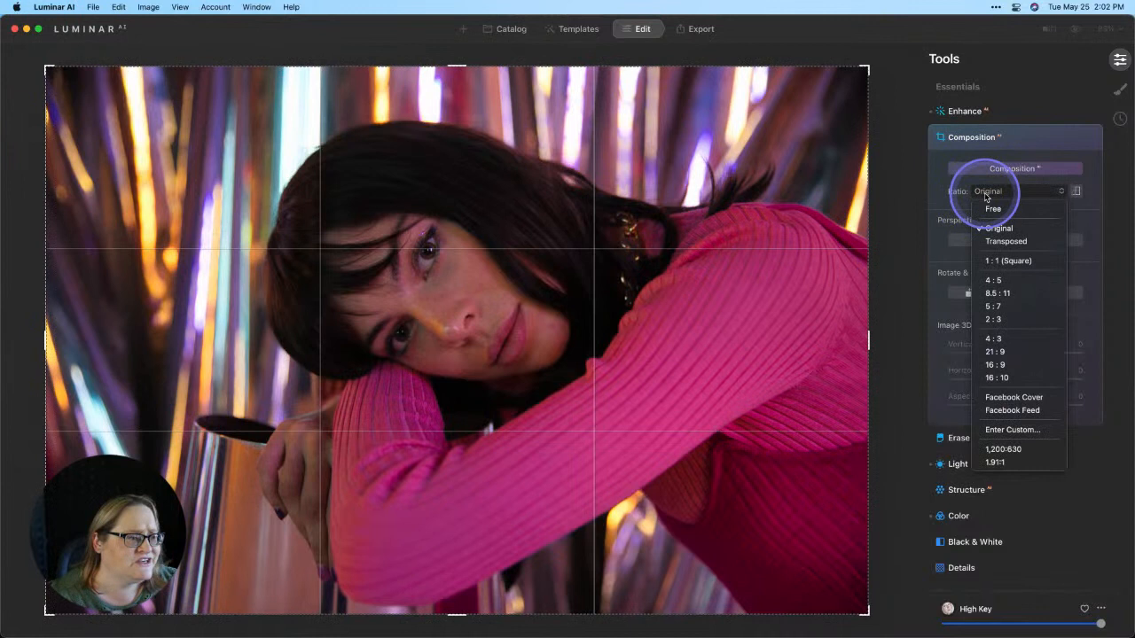
left_click(992, 282)
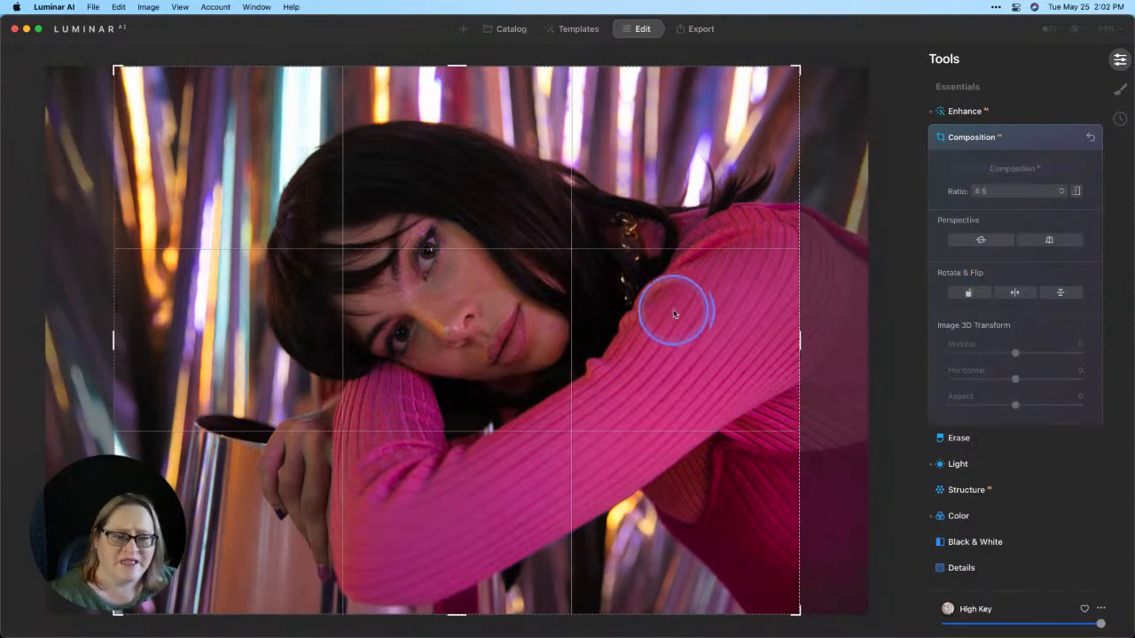
left_click_drag(673, 310, 557, 309)
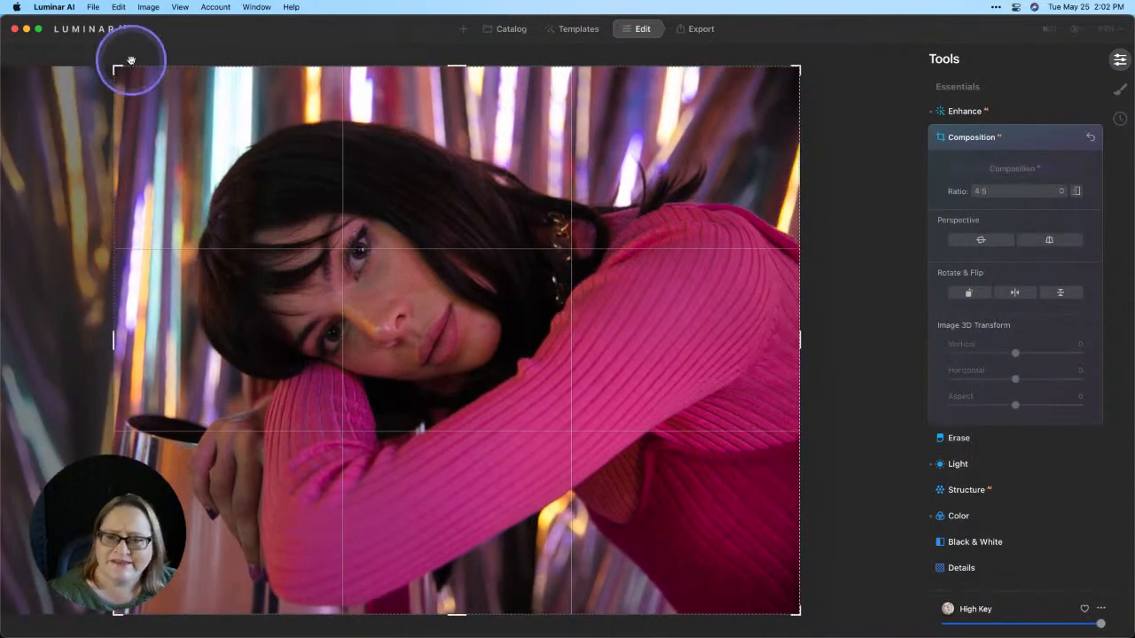
left_click_drag(116, 62, 127, 80)
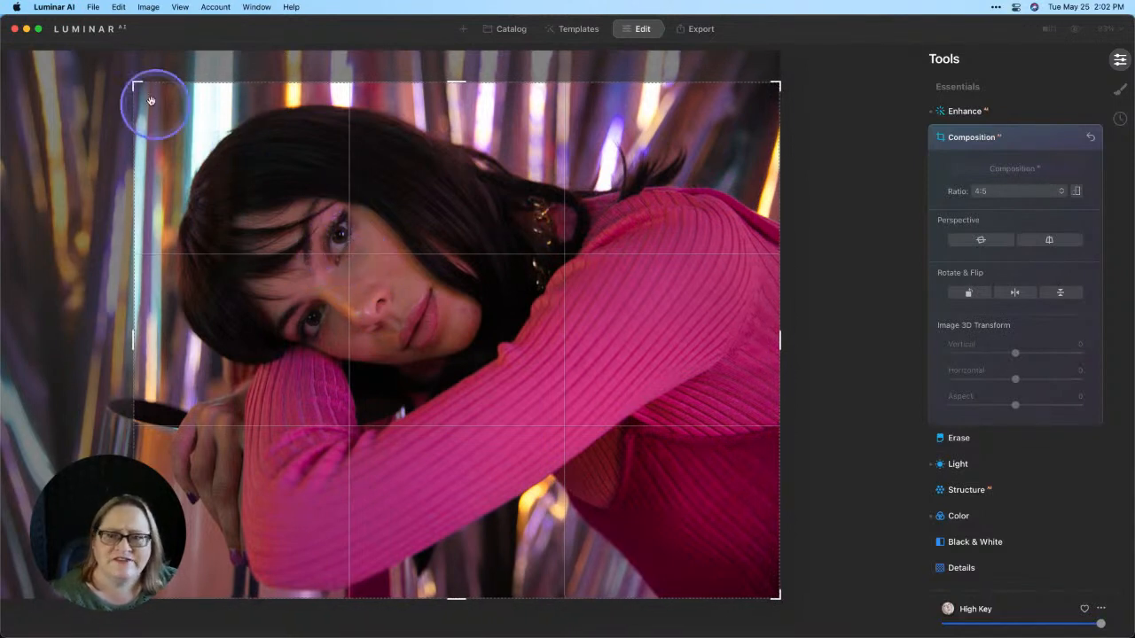
left_click_drag(133, 84, 132, 78)
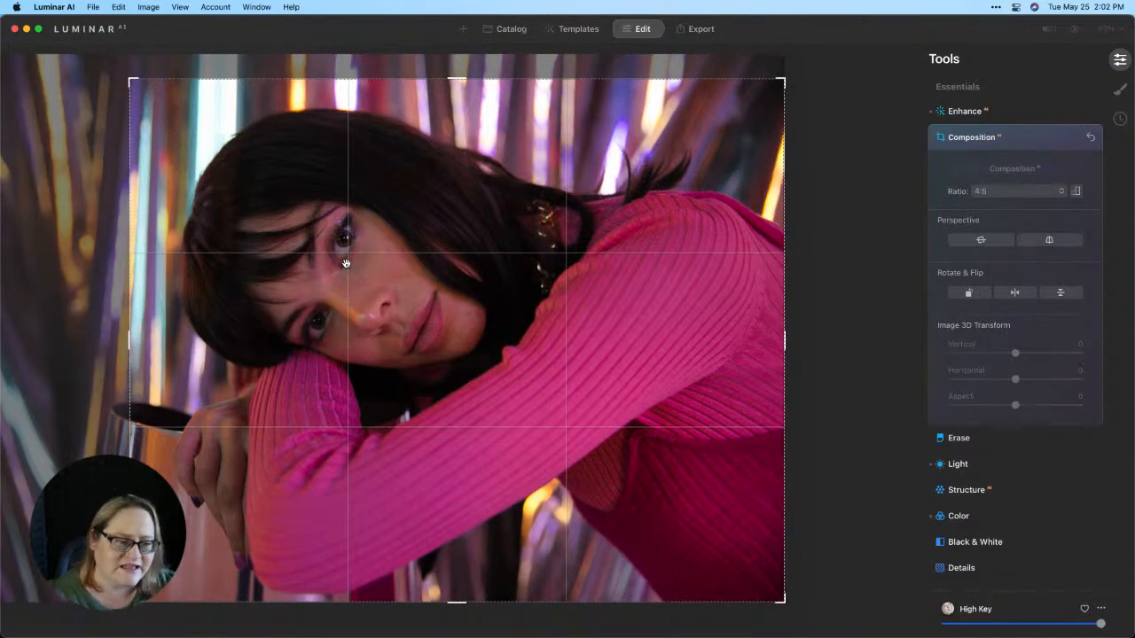
key("Return")
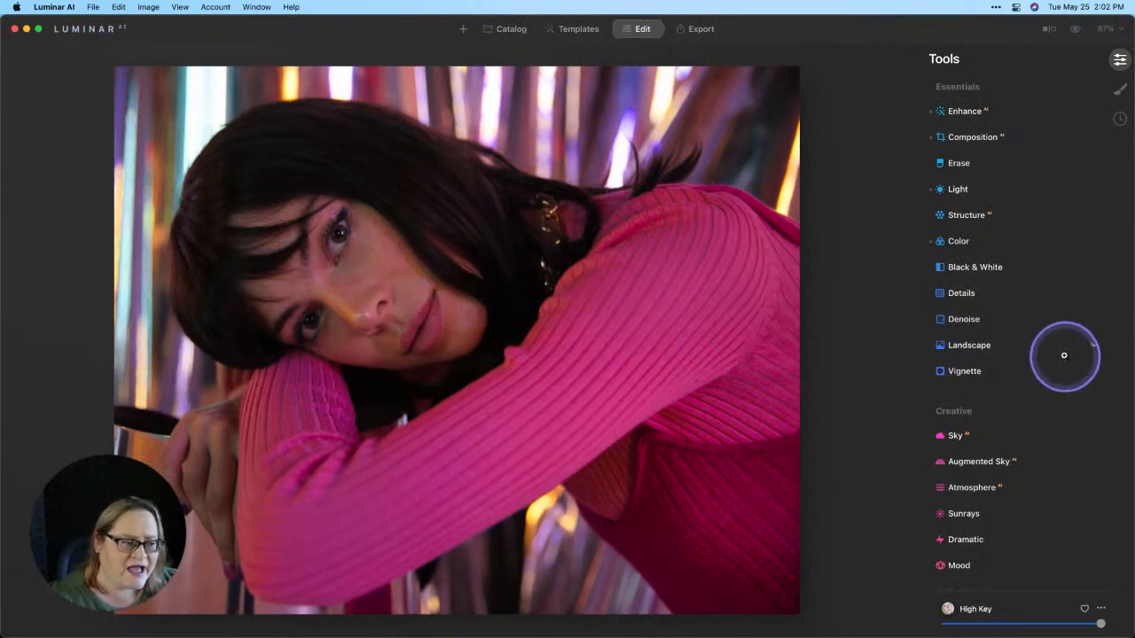
Try the Mystical effect at amounts of about 73 and 55, and reset it
scroll(1031, 338, "down", 6)
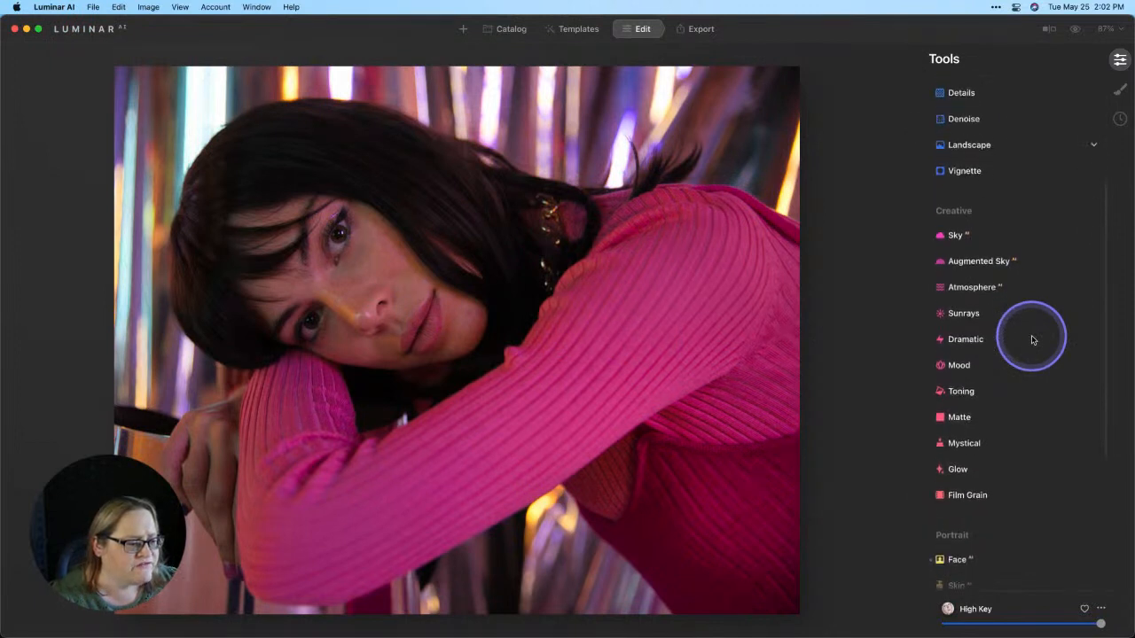
scroll(1031, 337, "down", 2)
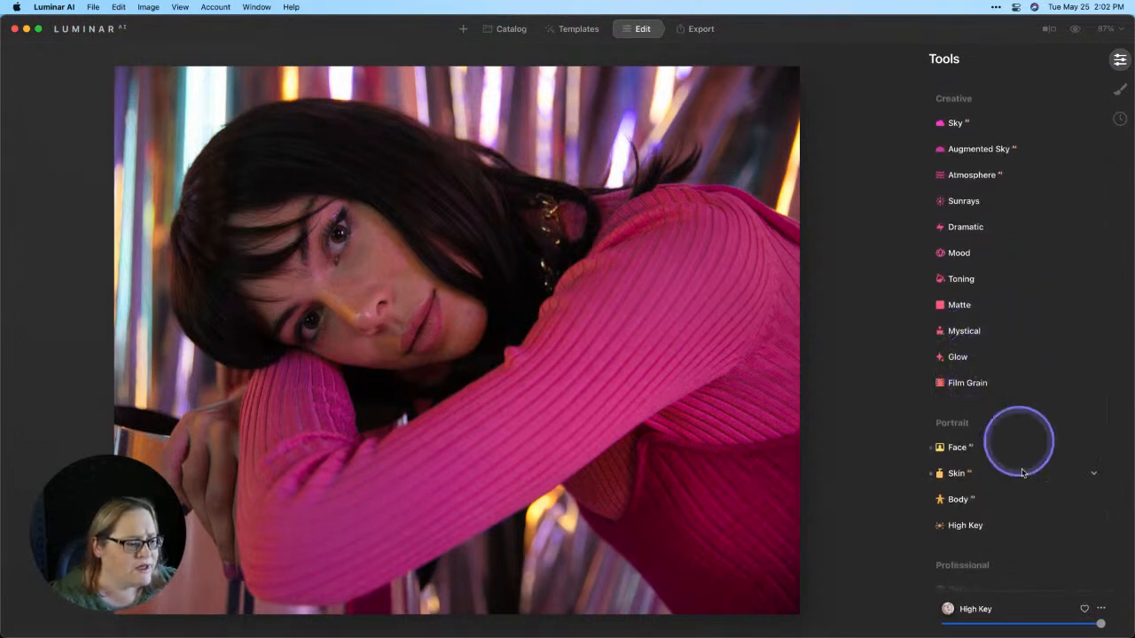
left_click(969, 334)
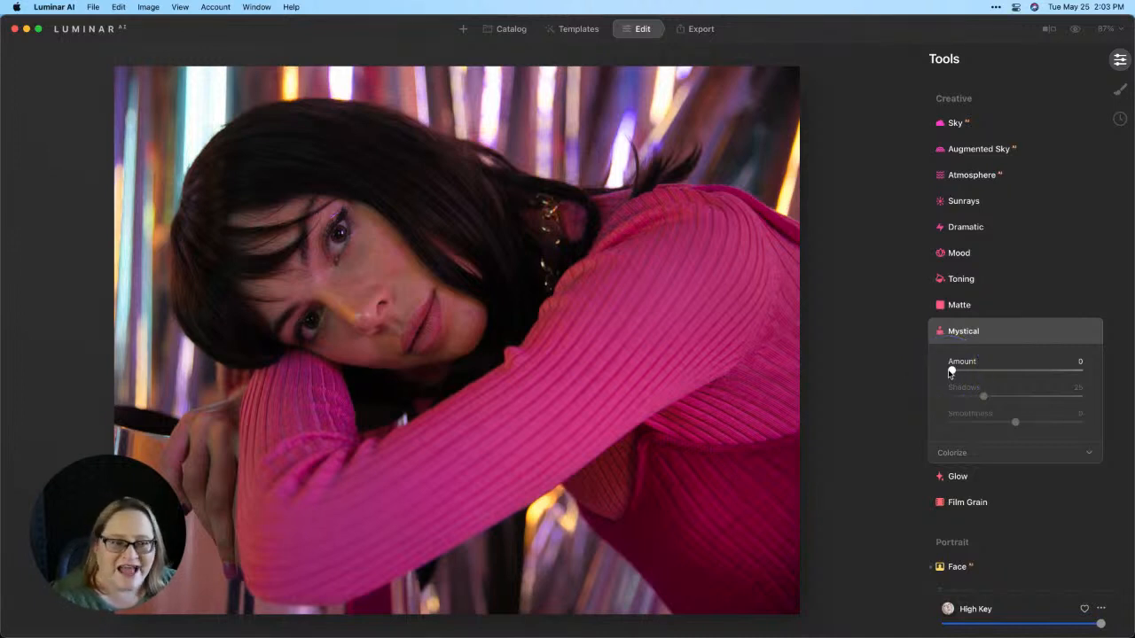
left_click_drag(951, 372, 1058, 378)
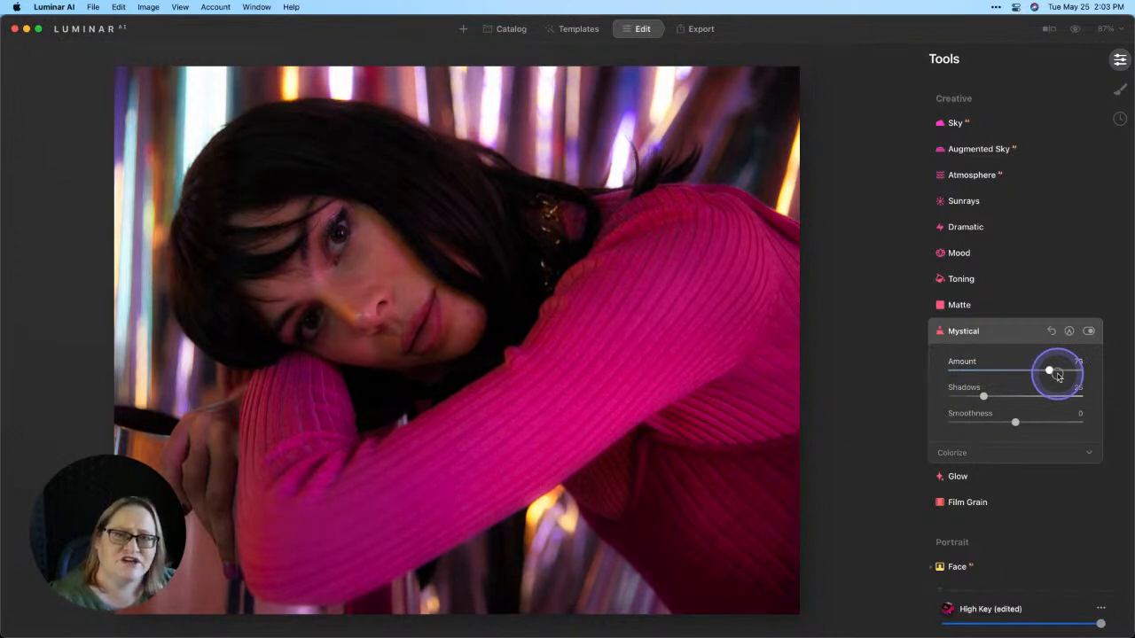
left_click_drag(1058, 378, 1031, 376)
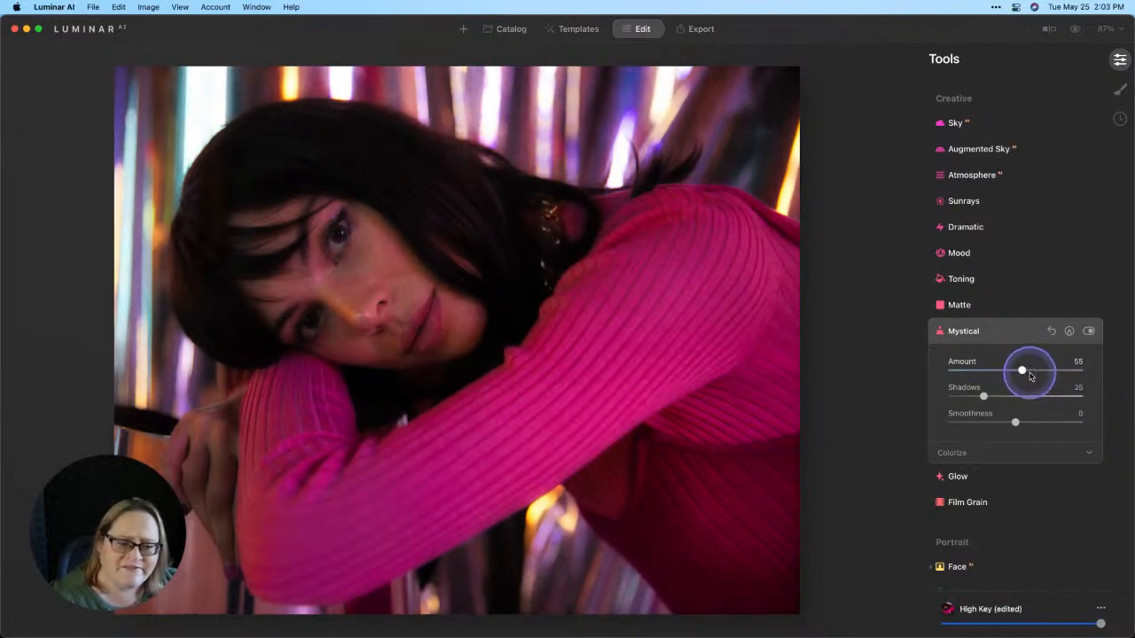
left_click(1051, 331)
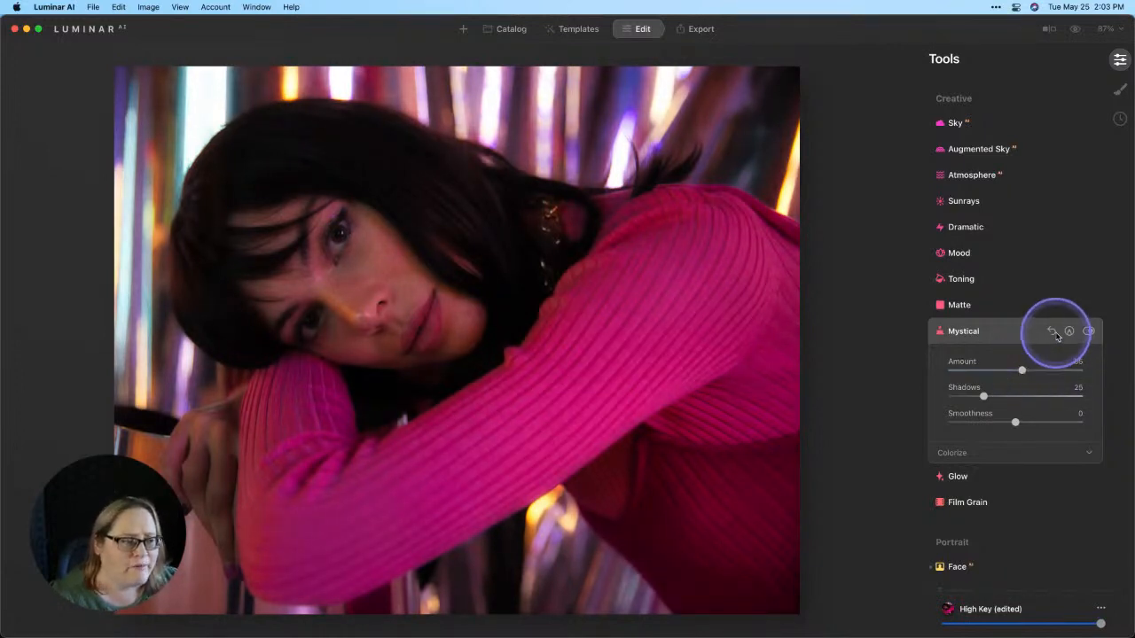
Try the High Key portrait tool at amounts of 100 and 42, and reset it
scroll(1027, 337, "down", 5)
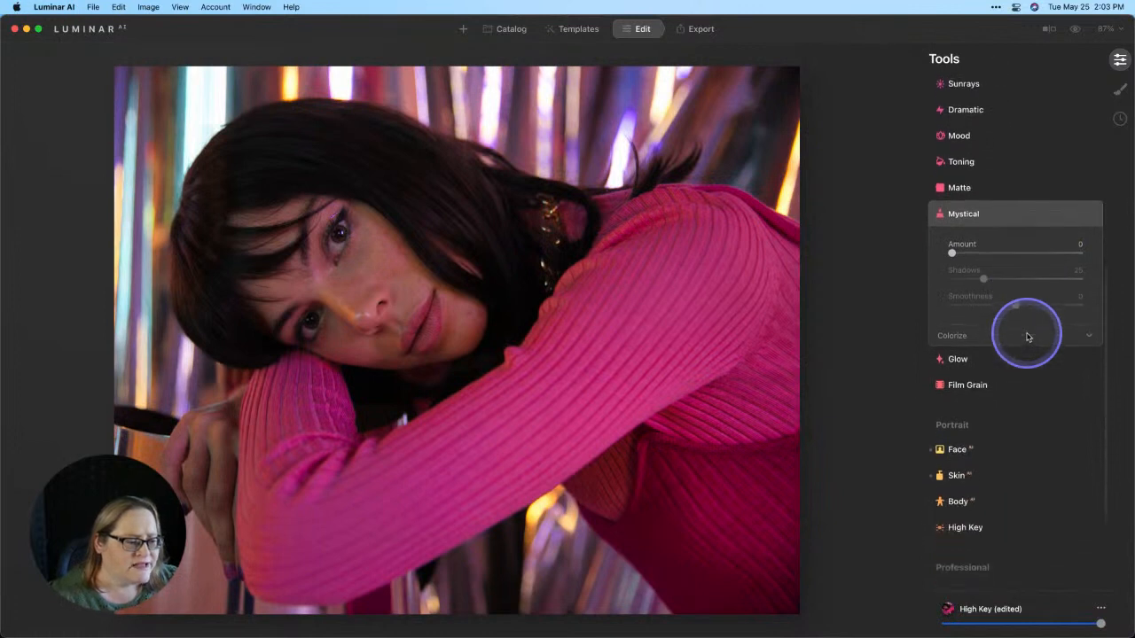
left_click(965, 529)
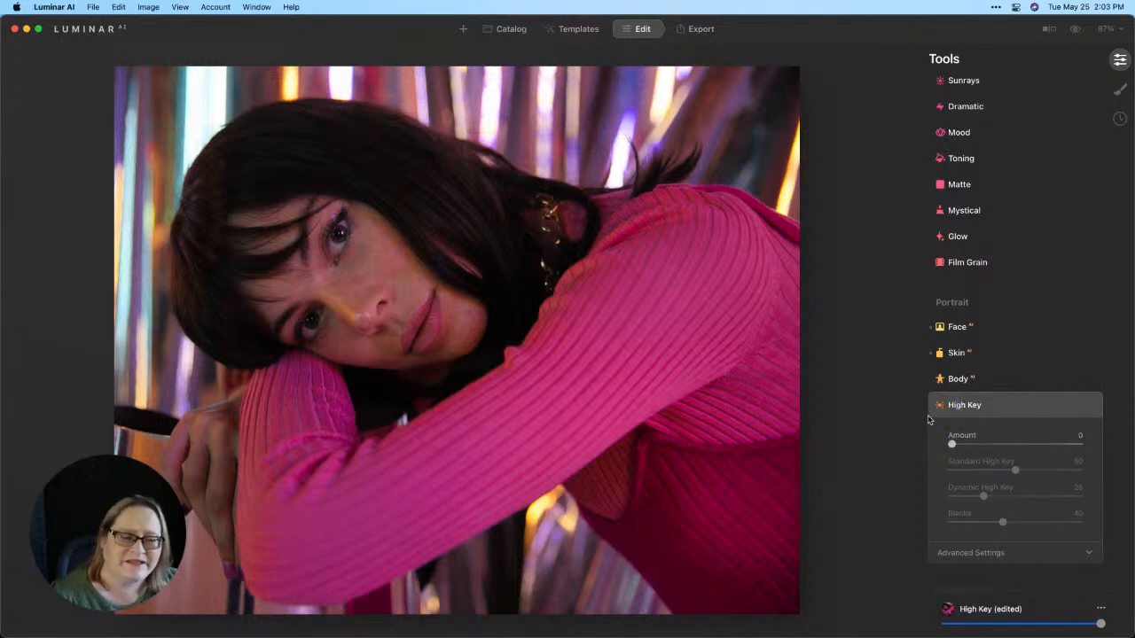
left_click_drag(951, 445, 1110, 444)
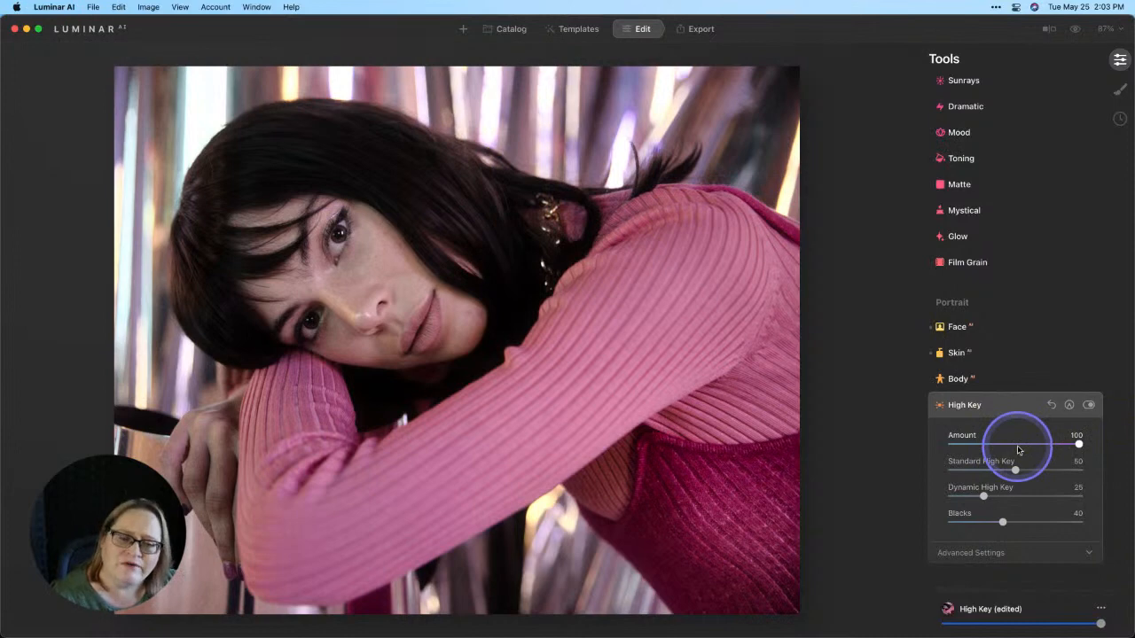
left_click_drag(1078, 444, 1000, 446)
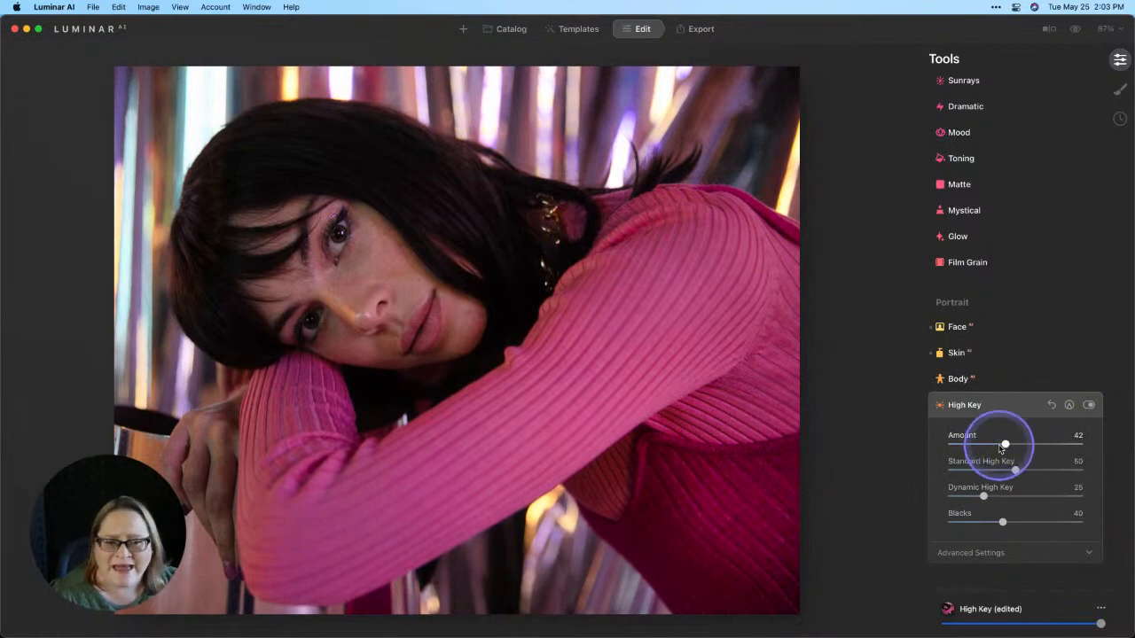
left_click(1052, 405)
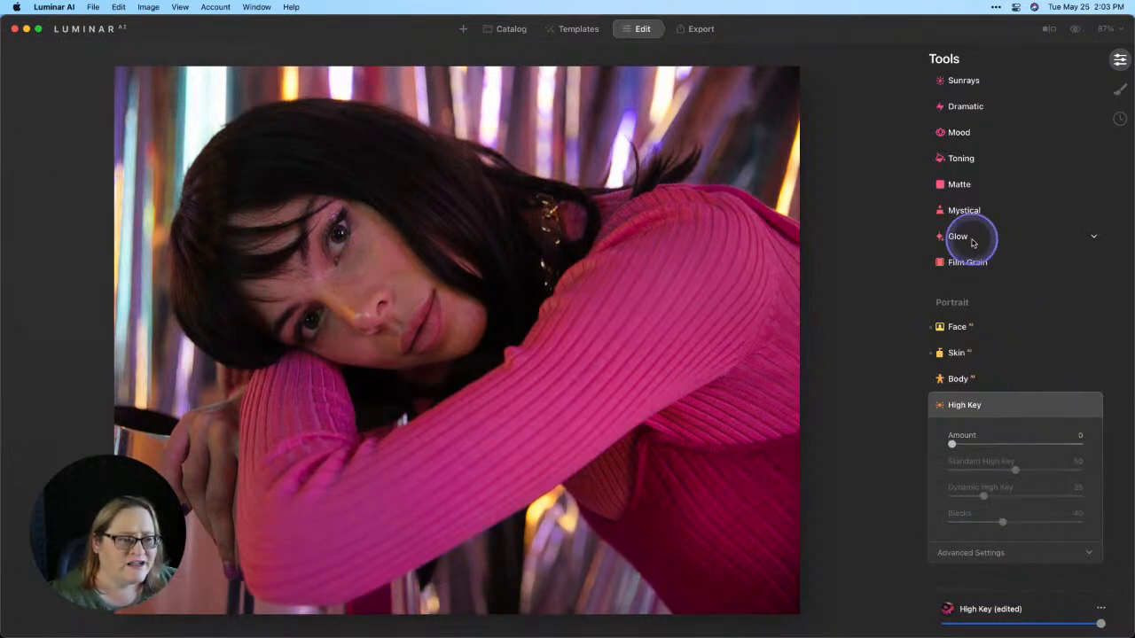
Add a Soft Focus glow to the photo with an amount of 89
left_click(975, 237)
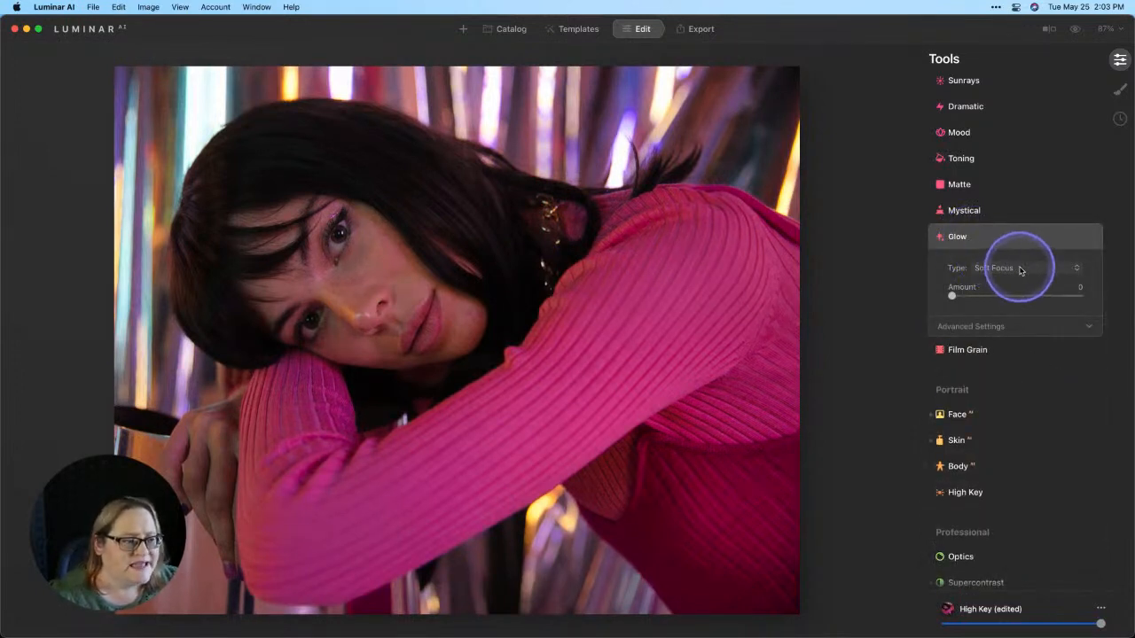
left_click(1013, 270)
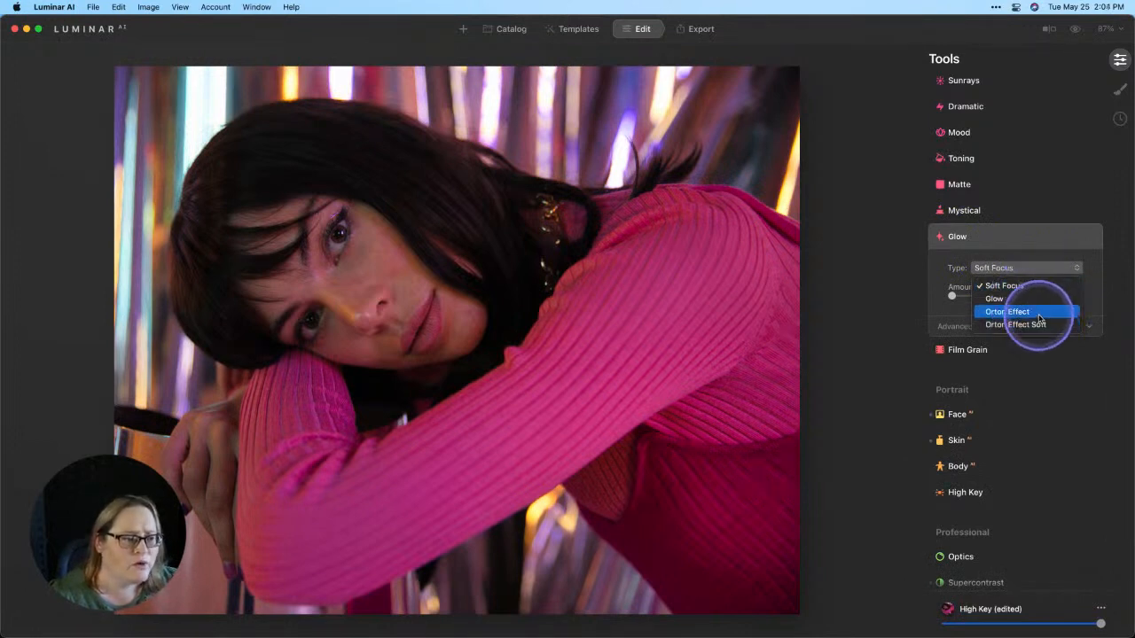
left_click(959, 315)
left_click_drag(952, 296, 1076, 295)
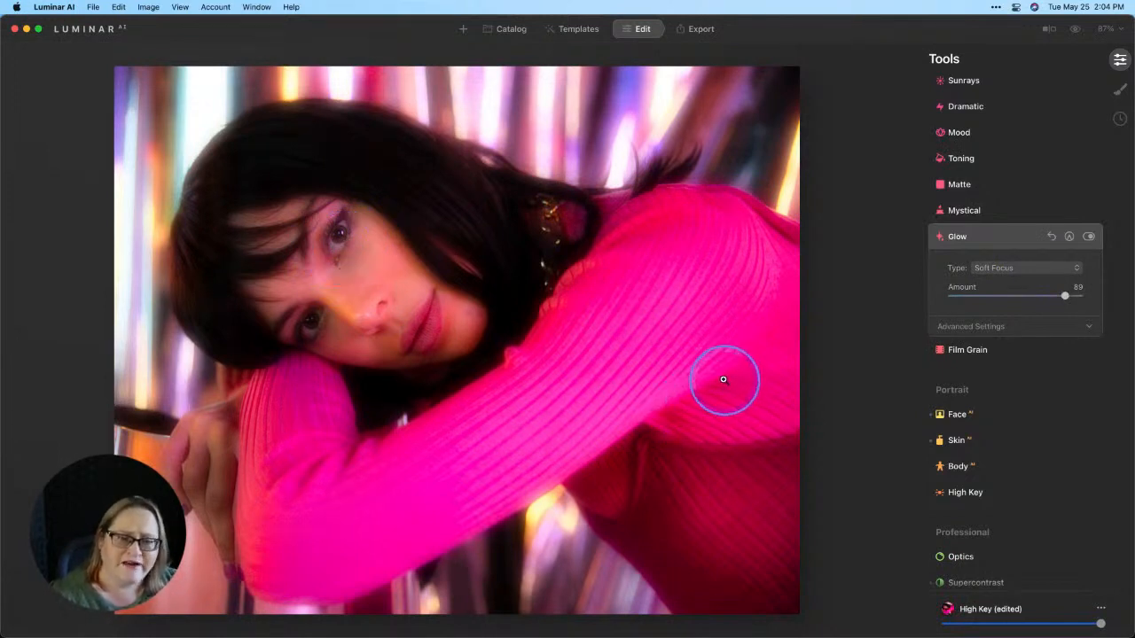
Try the Orton Effect glow type and set the type to Orton Effect Soft
left_click(1013, 266)
left_click(1015, 305)
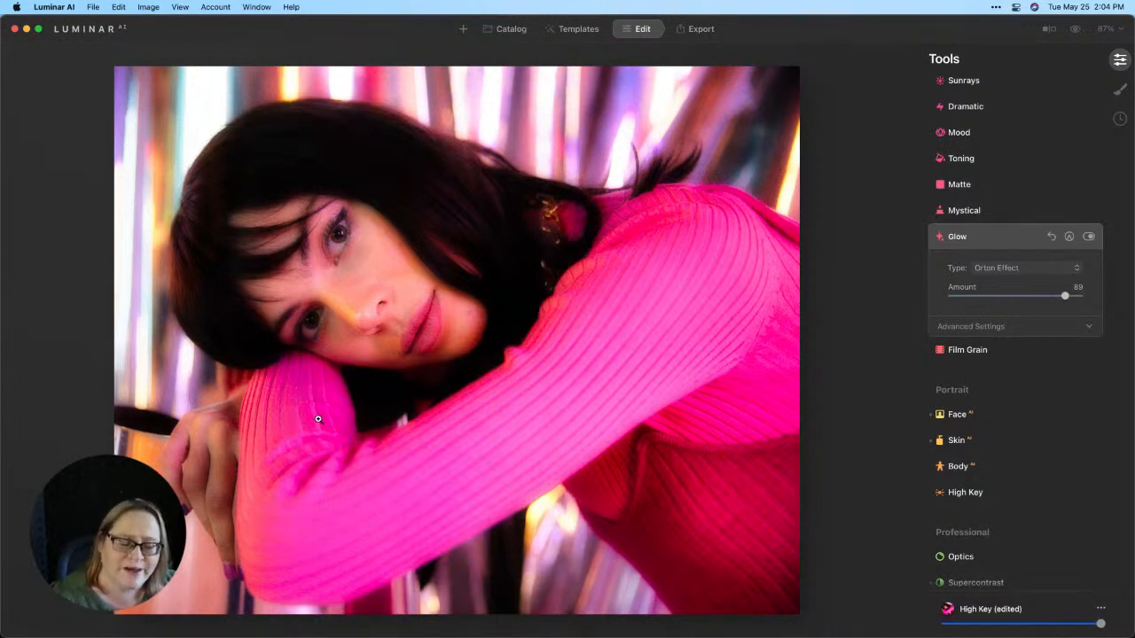
left_click(1010, 271)
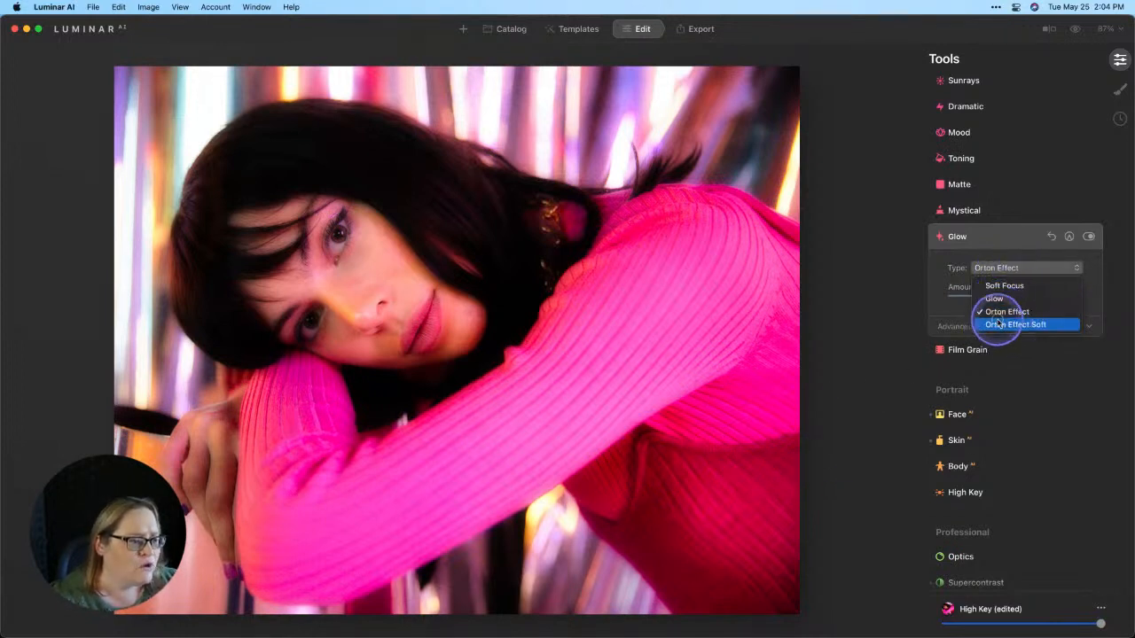
left_click(997, 325)
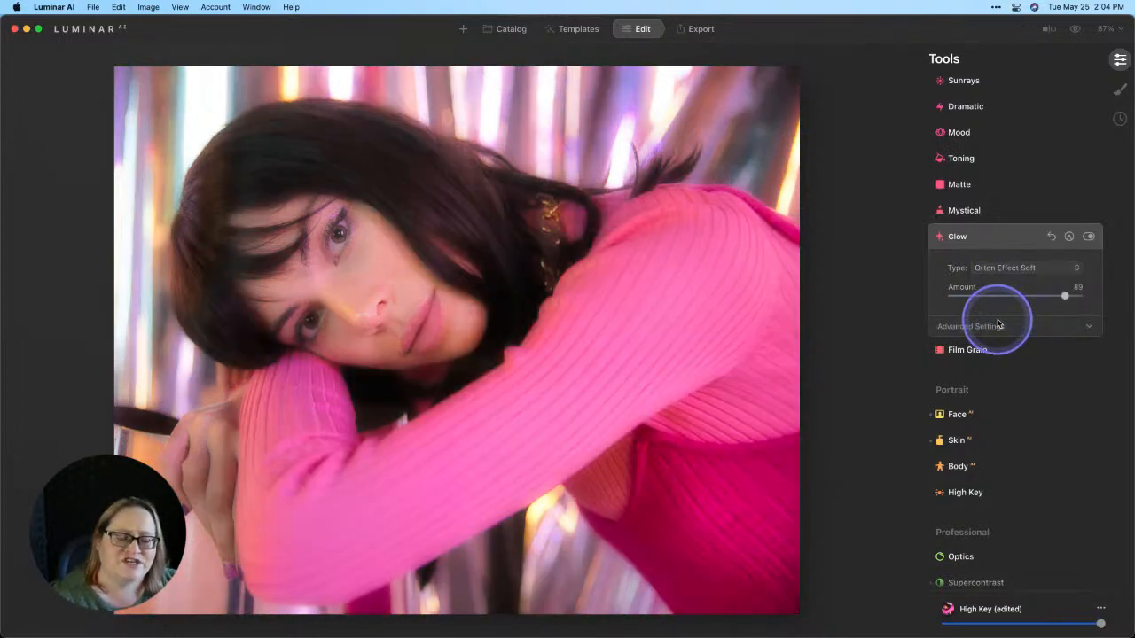
Set the glow type to Orton Effect with softness 11, brightness -33, contrast -19 and amount 53, and compare the photo without it
left_click(1016, 270)
left_click(1018, 311)
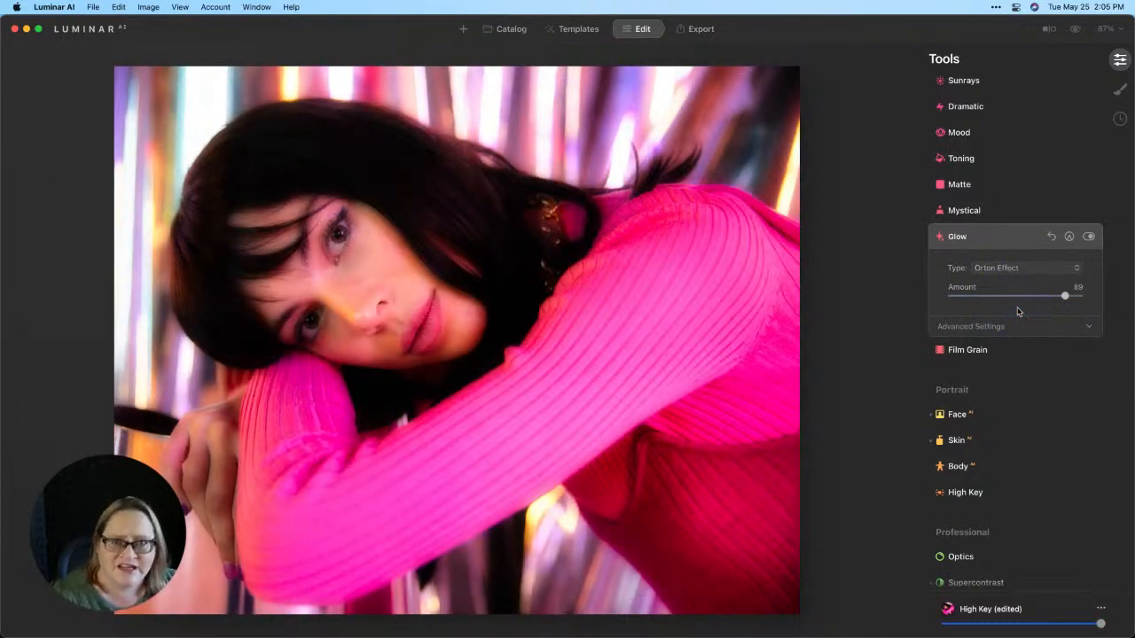
left_click(1006, 328)
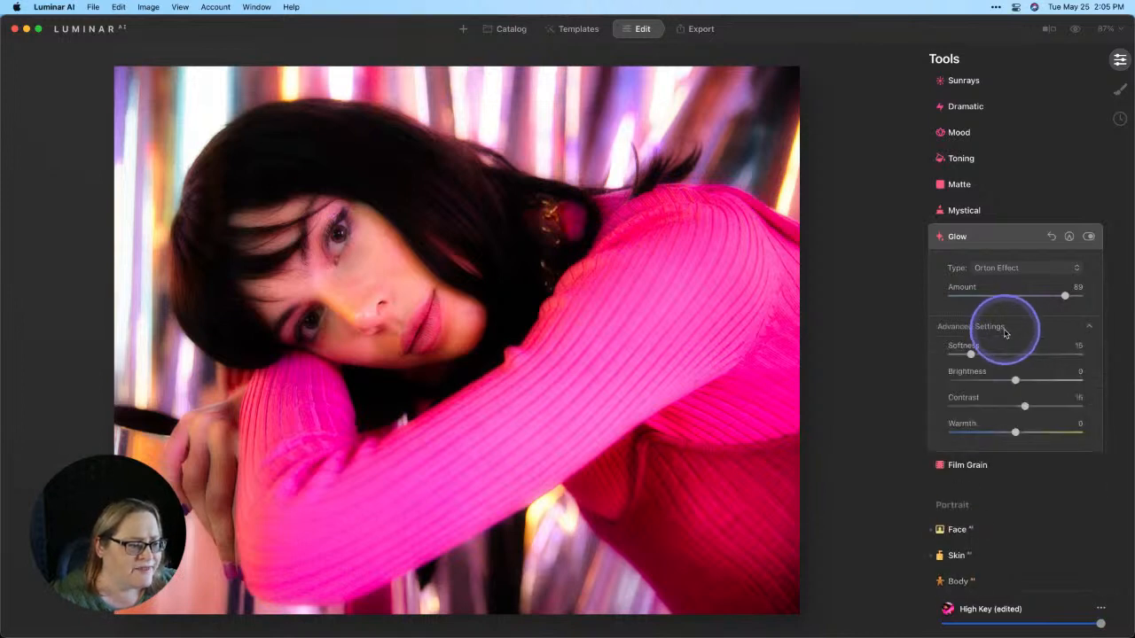
left_click_drag(971, 354, 1000, 407)
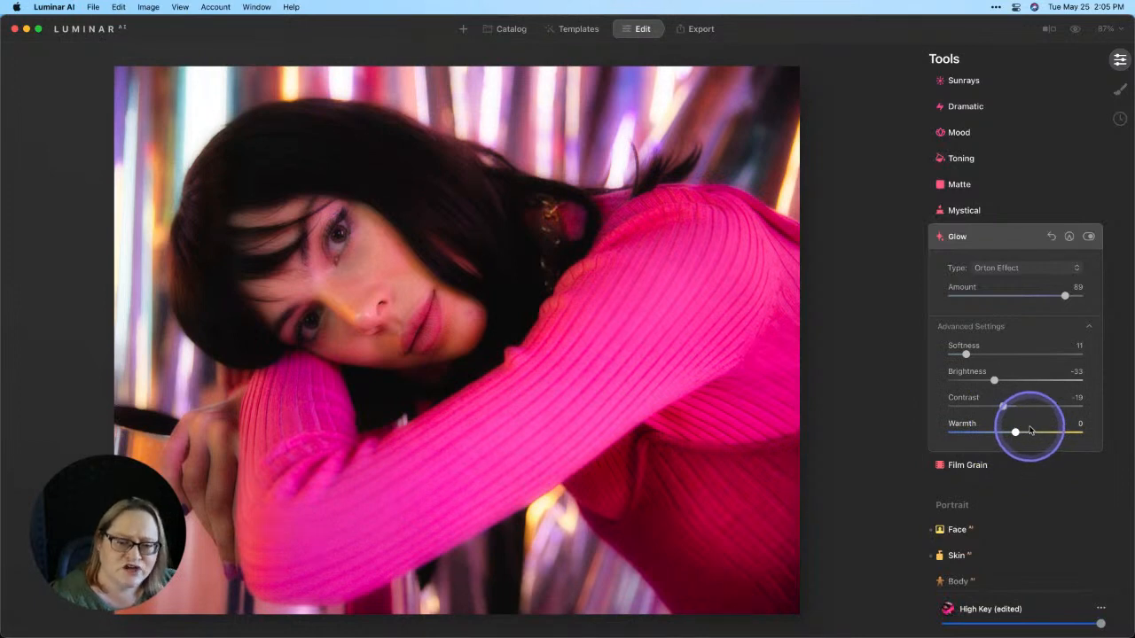
left_click_drag(1065, 297, 1018, 296)
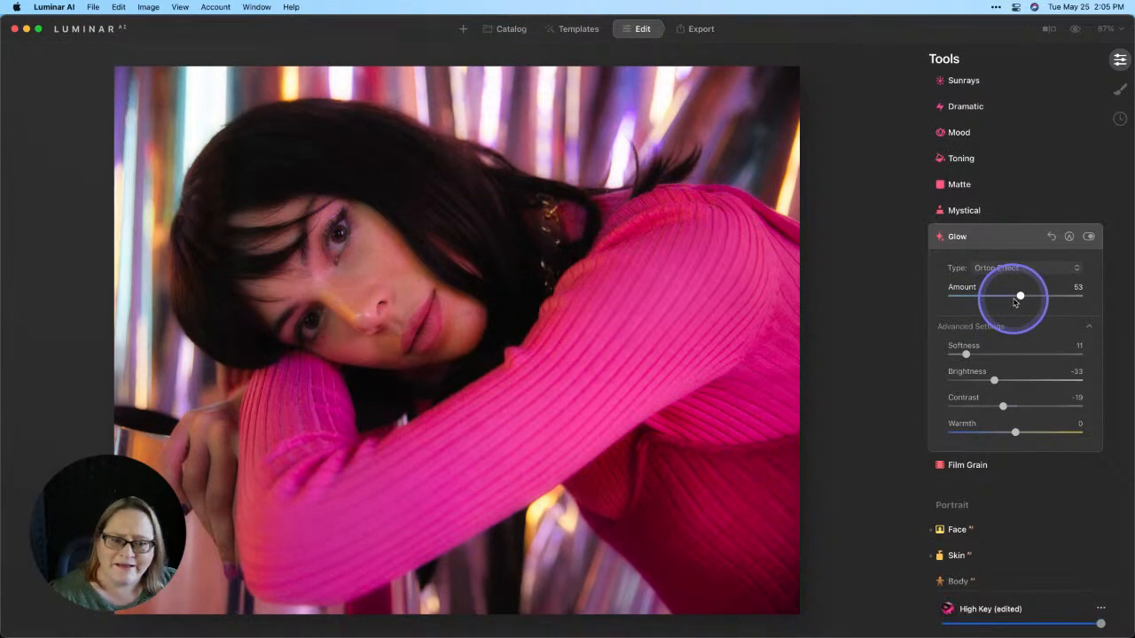
left_click(1089, 238)
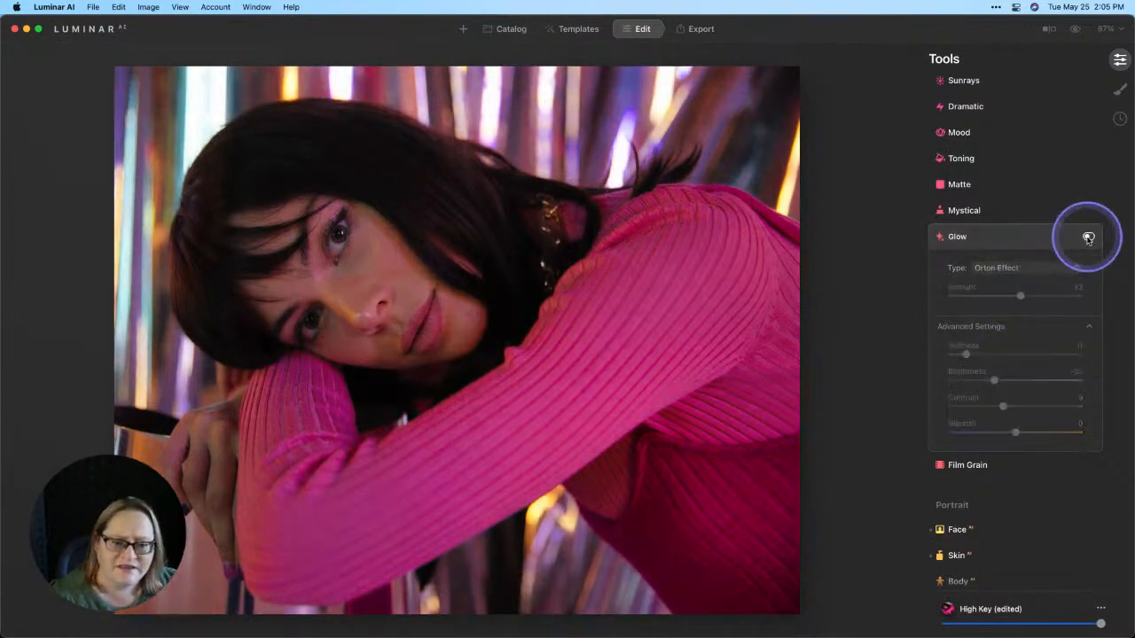
left_click(1089, 238)
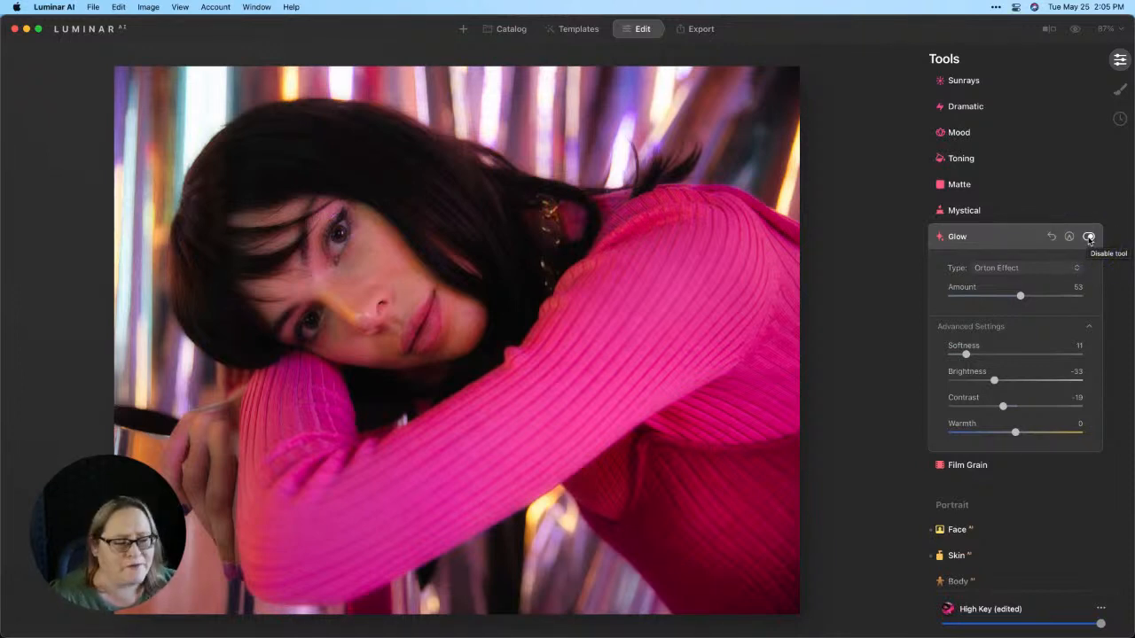
Raise the Face Light in the Face AI portrait tool to 19
scroll(1040, 323, "down", 2)
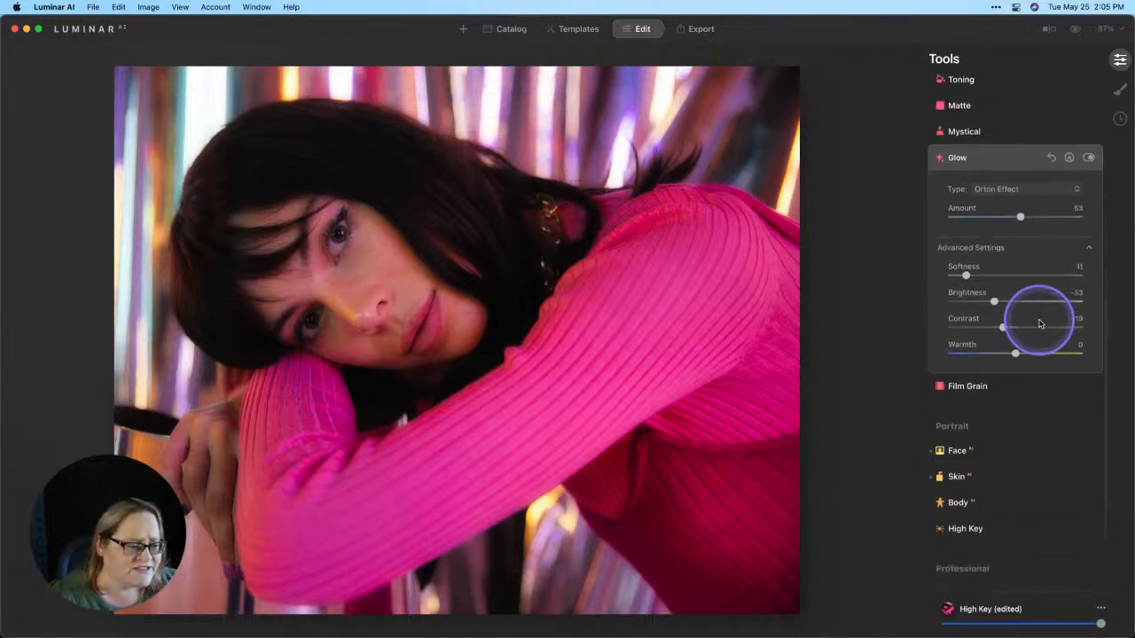
scroll(1037, 323, "down", 2)
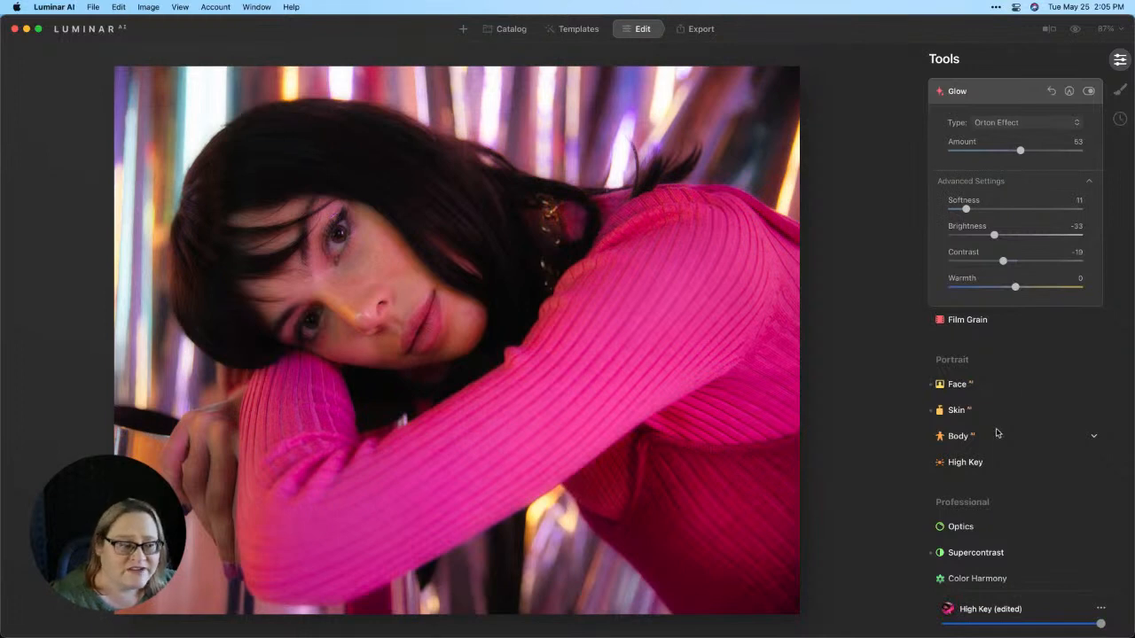
left_click(987, 386)
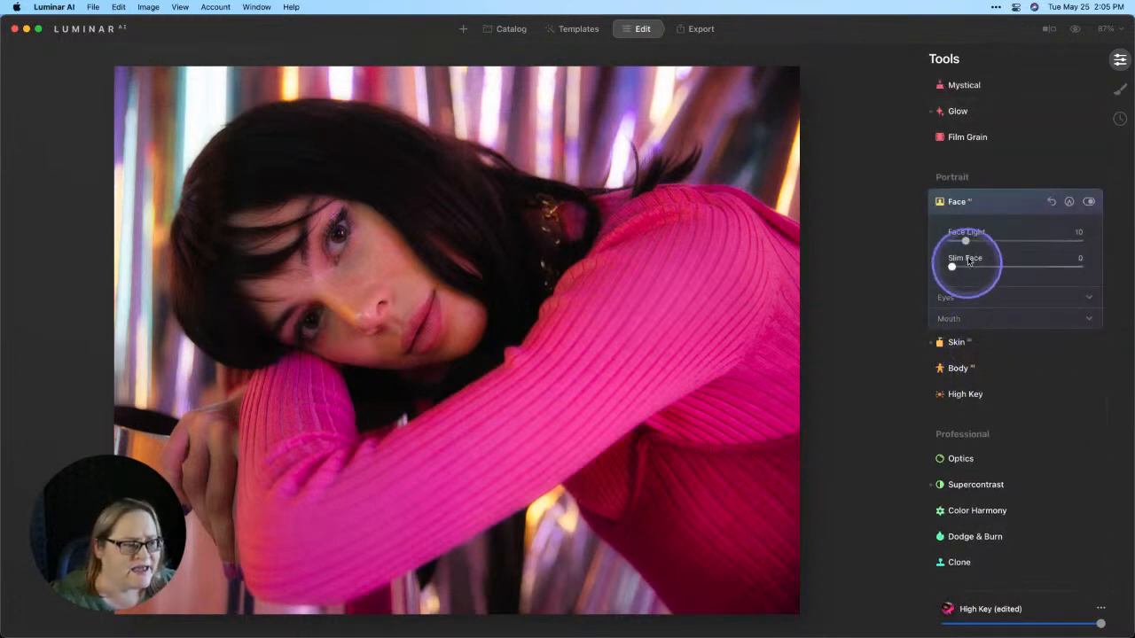
left_click_drag(965, 241, 974, 241)
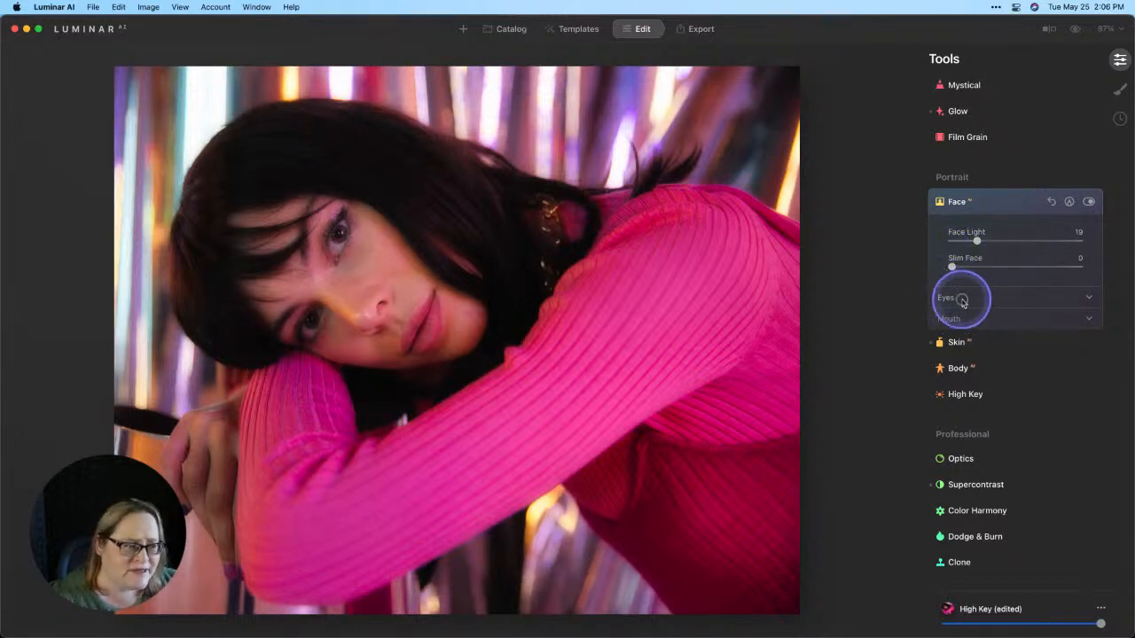
Set the iris colour to Brown with iris visibility 28 and iris flare 32, and raise the eye enhancer to 53
left_click(953, 301)
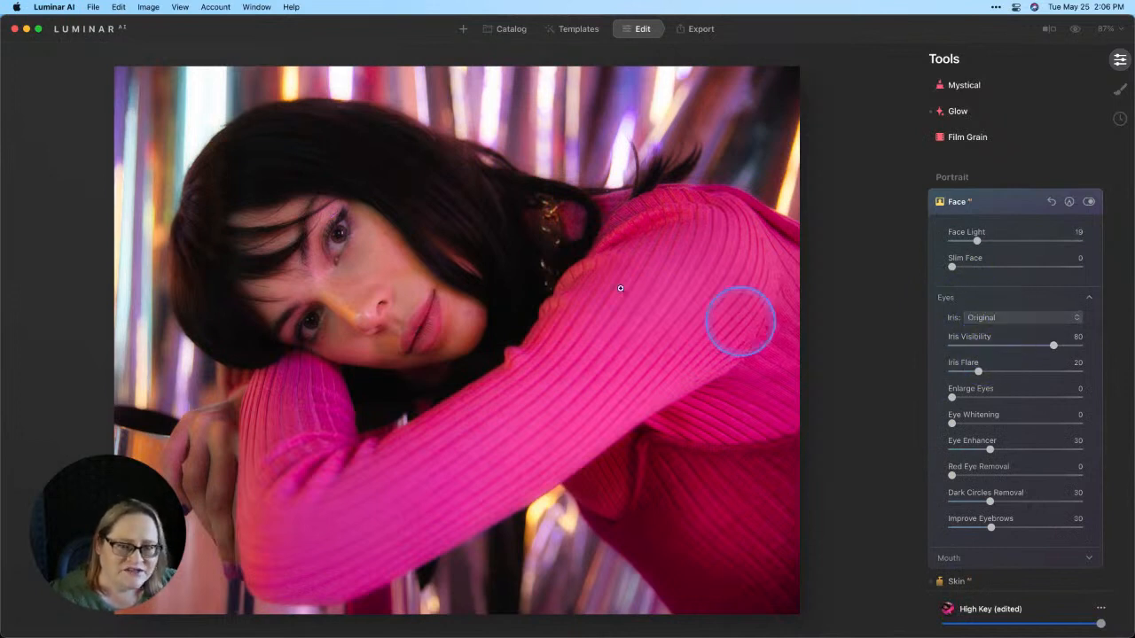
left_click(1025, 321)
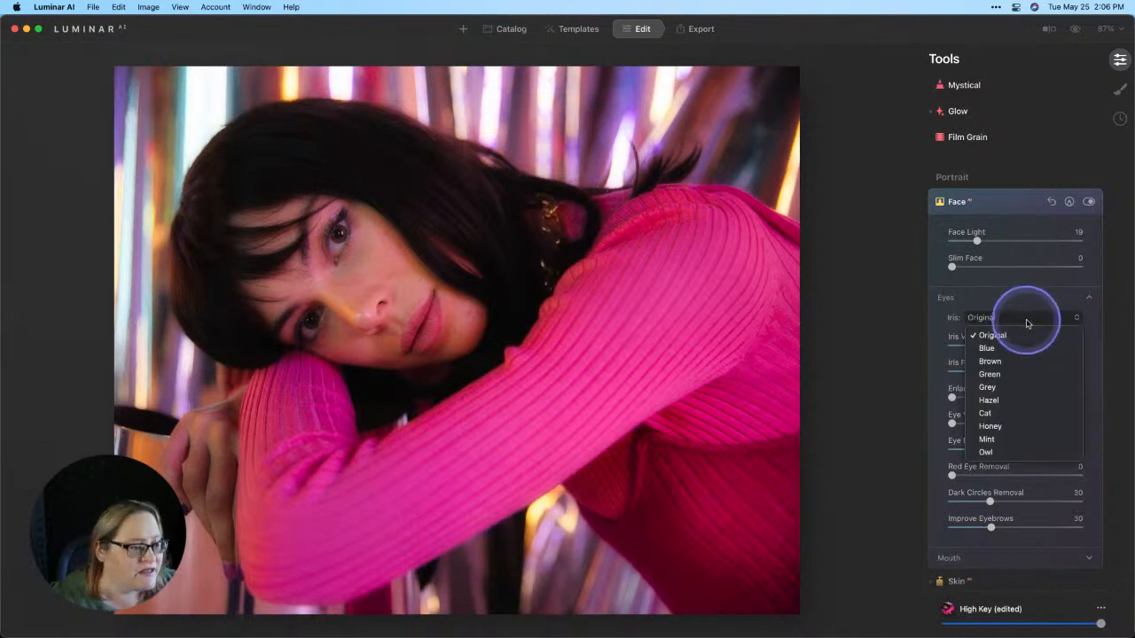
left_click(999, 362)
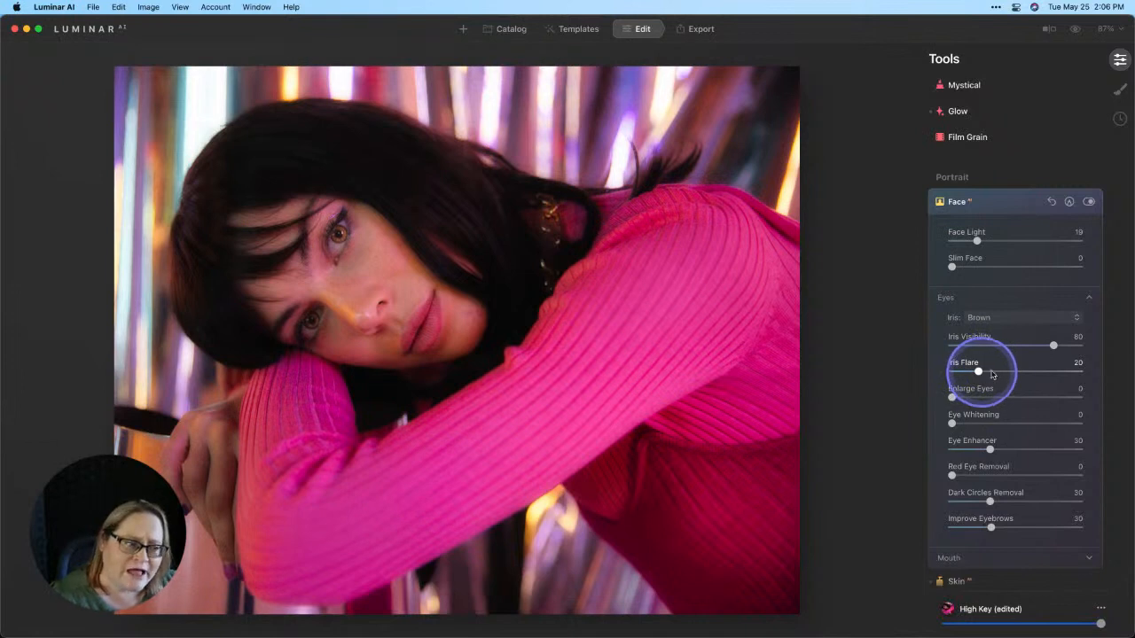
left_click_drag(1053, 345, 988, 349)
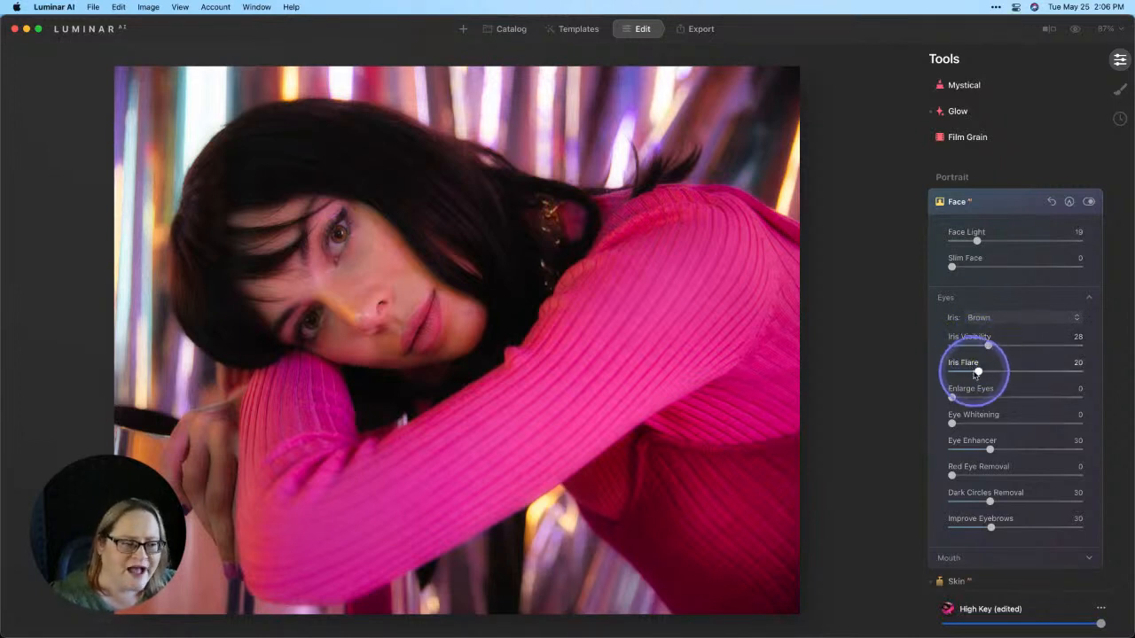
left_click_drag(975, 374, 992, 373)
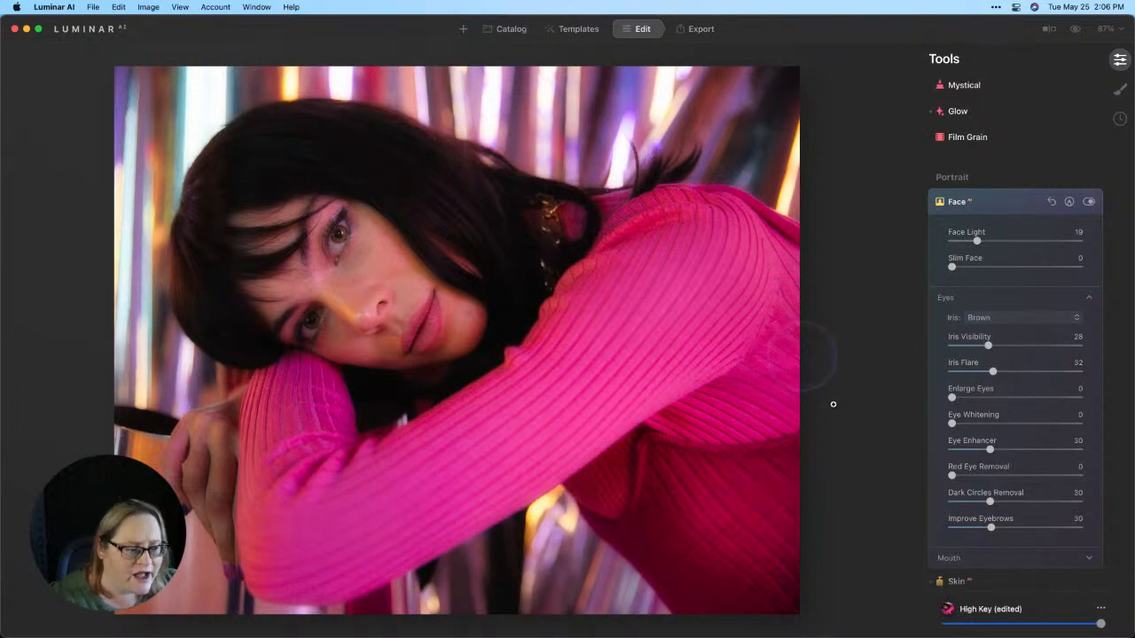
left_click_drag(990, 450, 1024, 452)
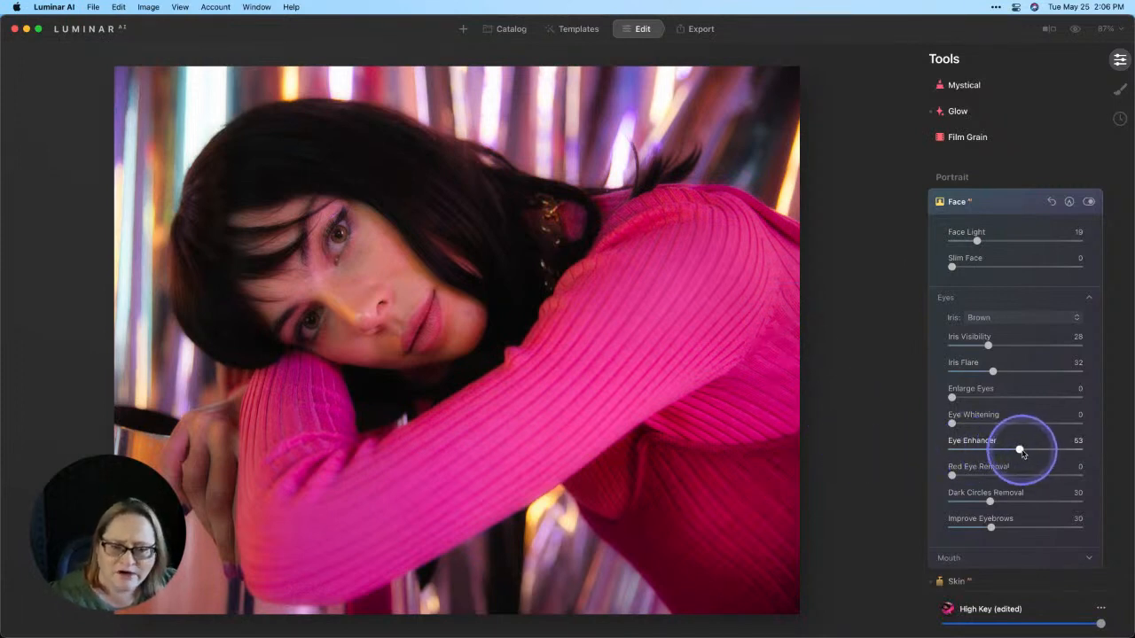
Set the lips saturation to 24 and the lips darkening to 25
scroll(1011, 415, "down", 3)
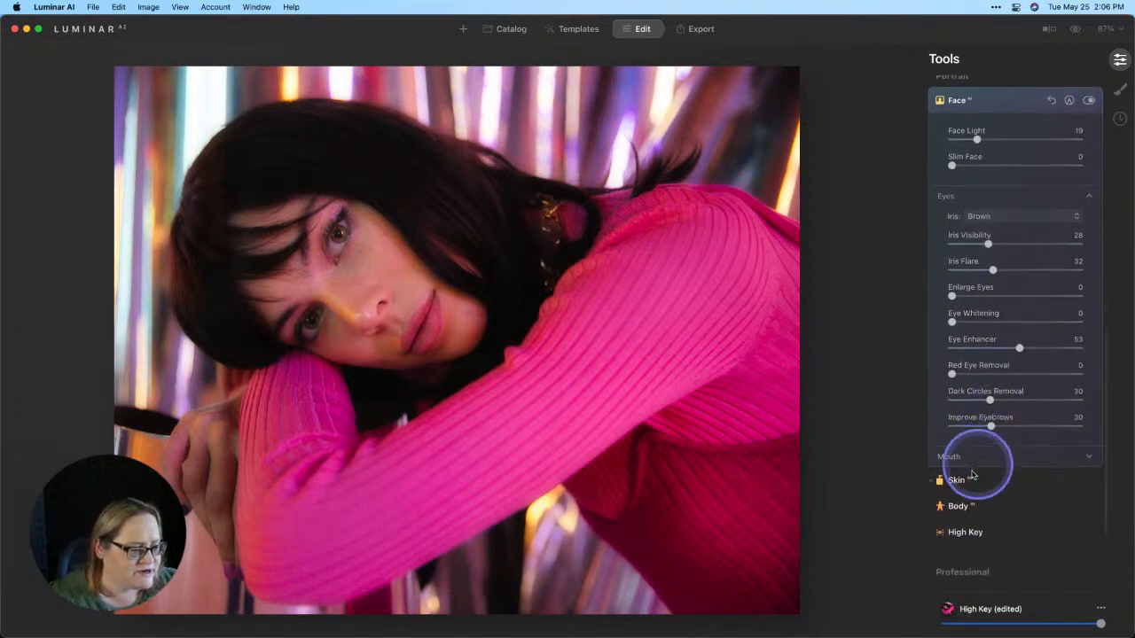
left_click(963, 458)
scroll(965, 448, "down", 2)
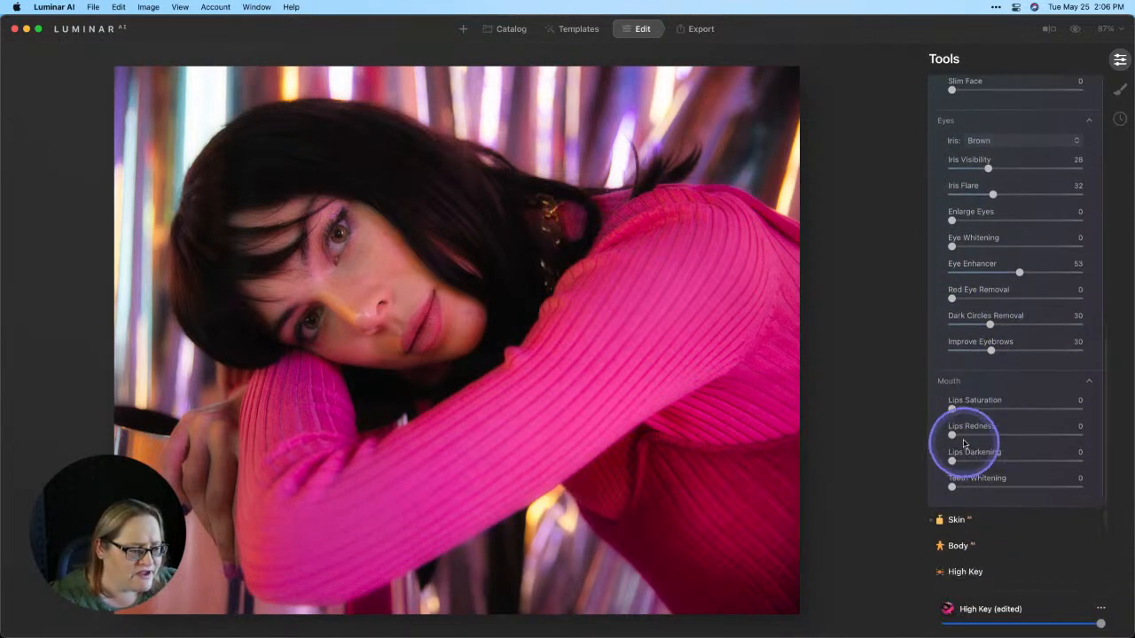
left_click_drag(952, 409, 983, 409)
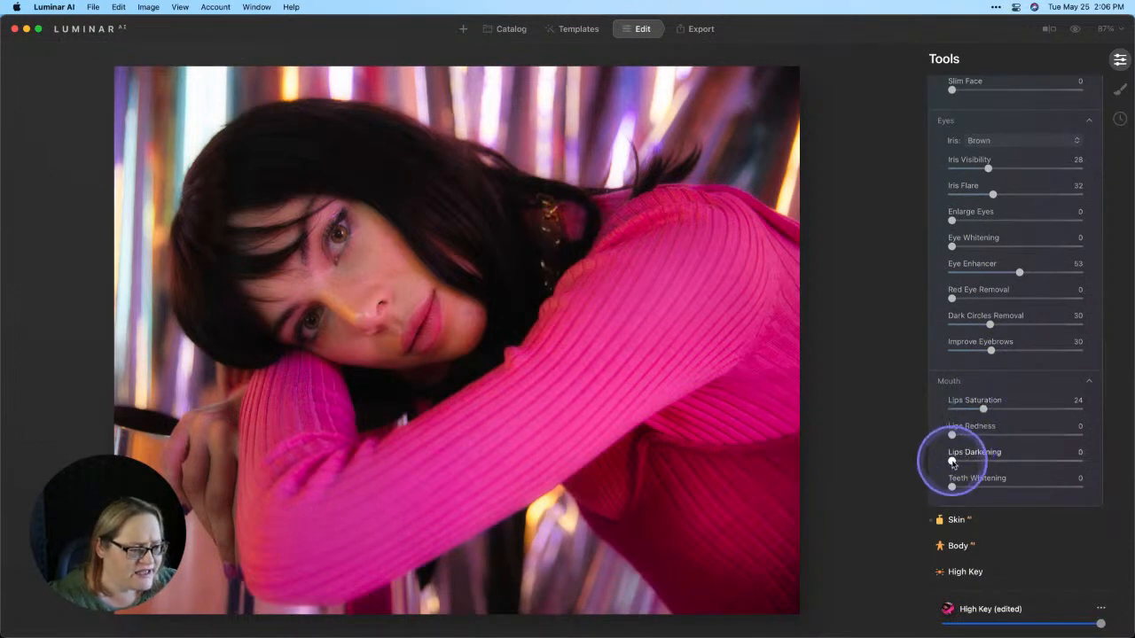
left_click_drag(978, 462, 987, 462)
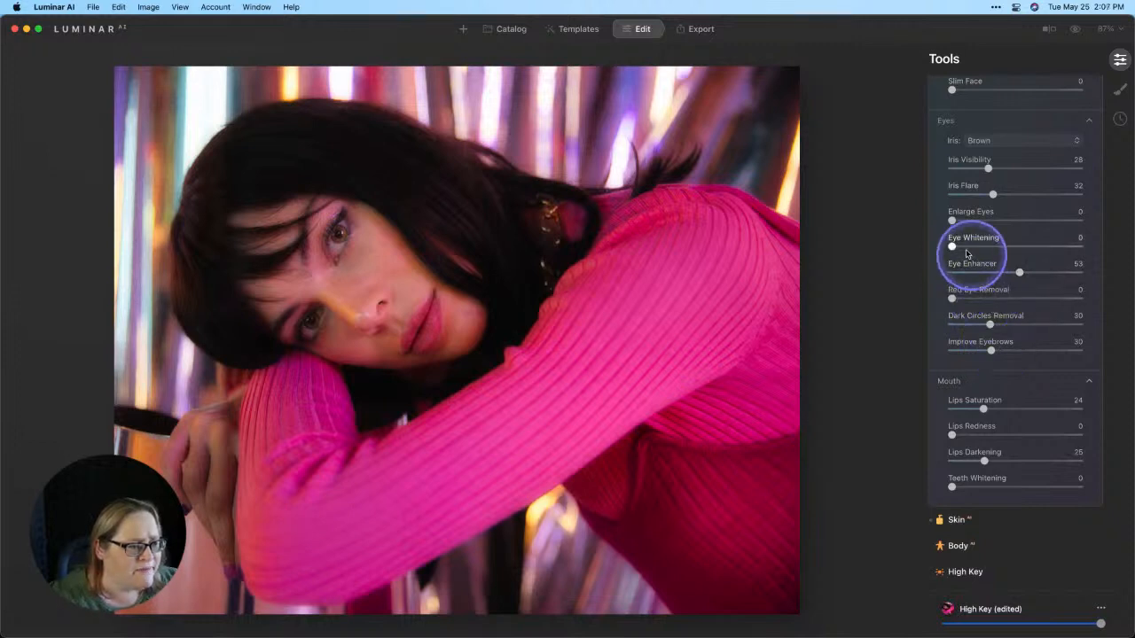
Refine the eyes with whitening 20, iris visibility 17 and eye enhancer 42, and compare the face with and without the edits
left_click_drag(952, 245, 984, 251)
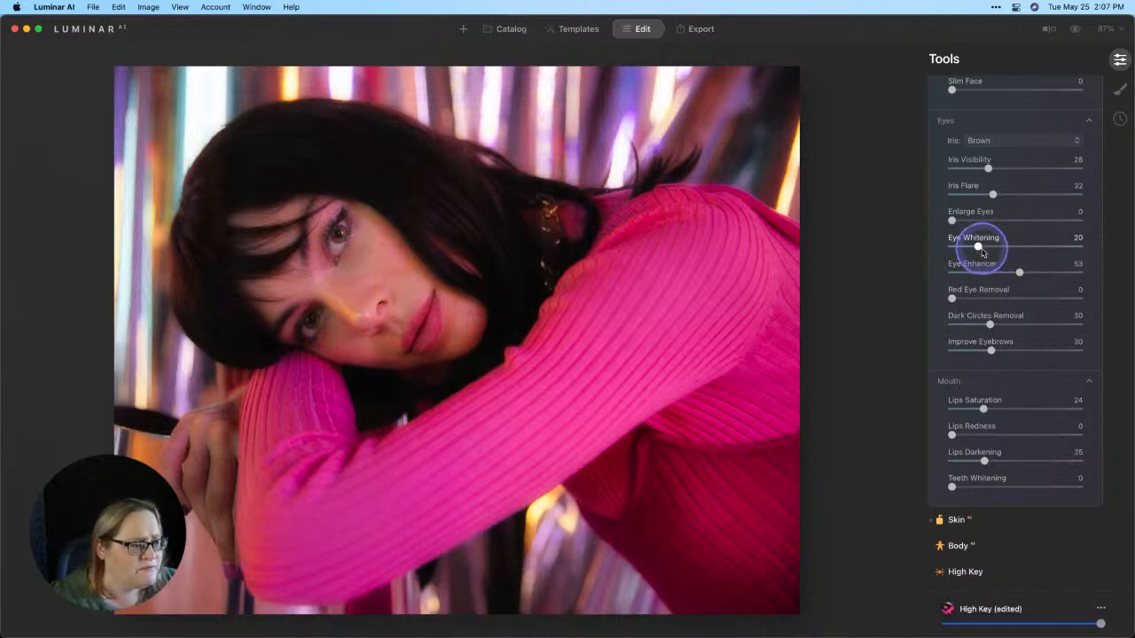
left_click_drag(987, 168, 973, 170)
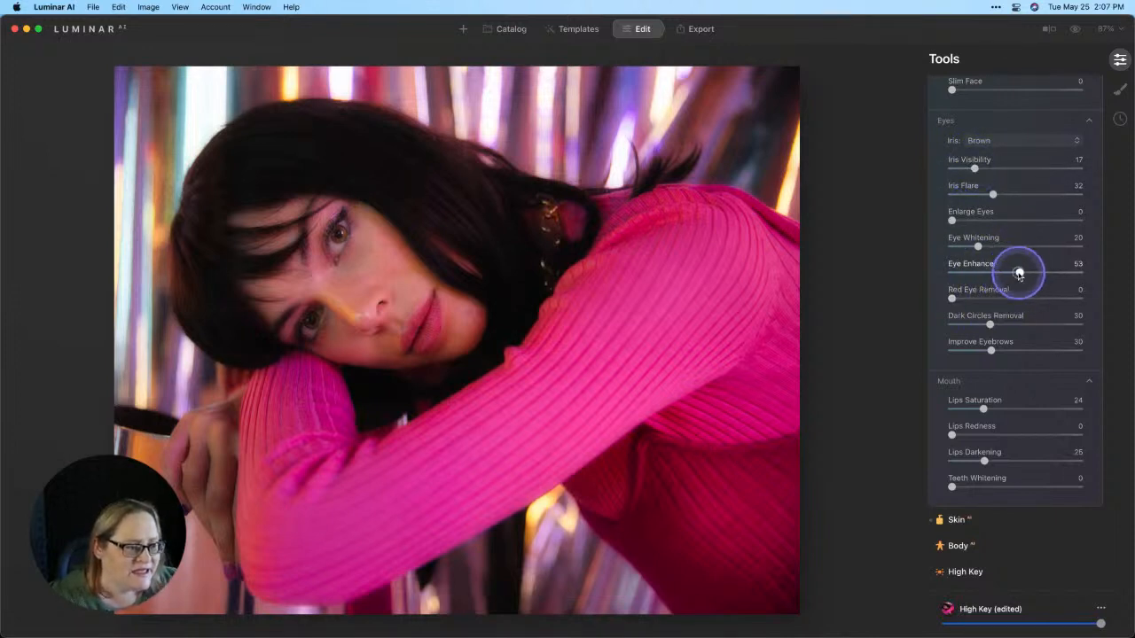
left_click_drag(1017, 273, 1006, 274)
scroll(1001, 269, "up", 3)
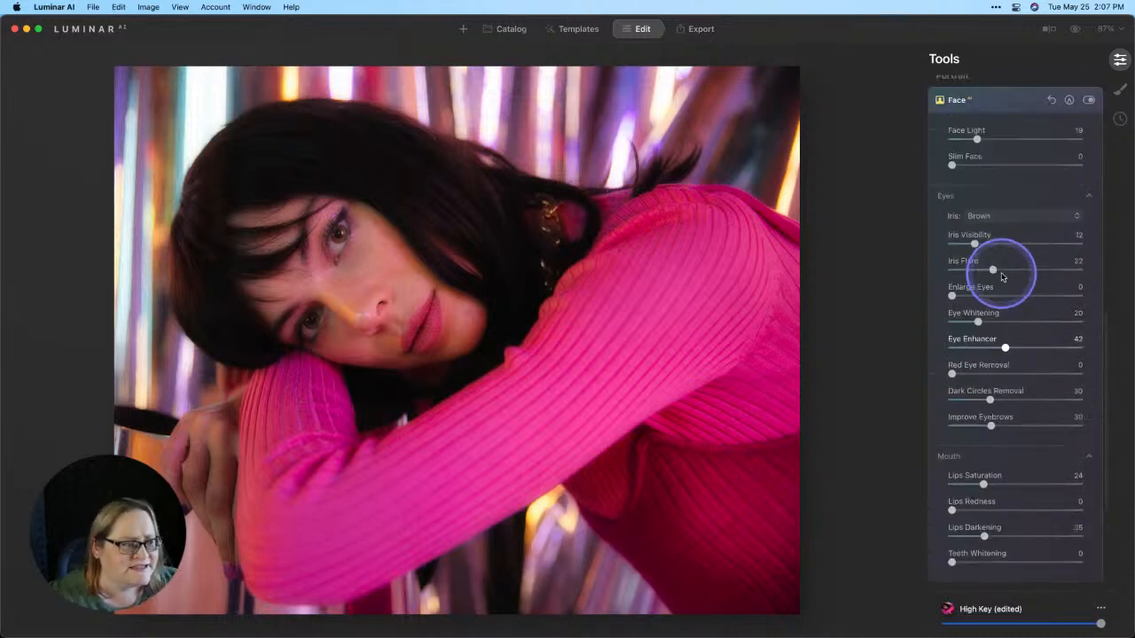
left_click(1090, 103)
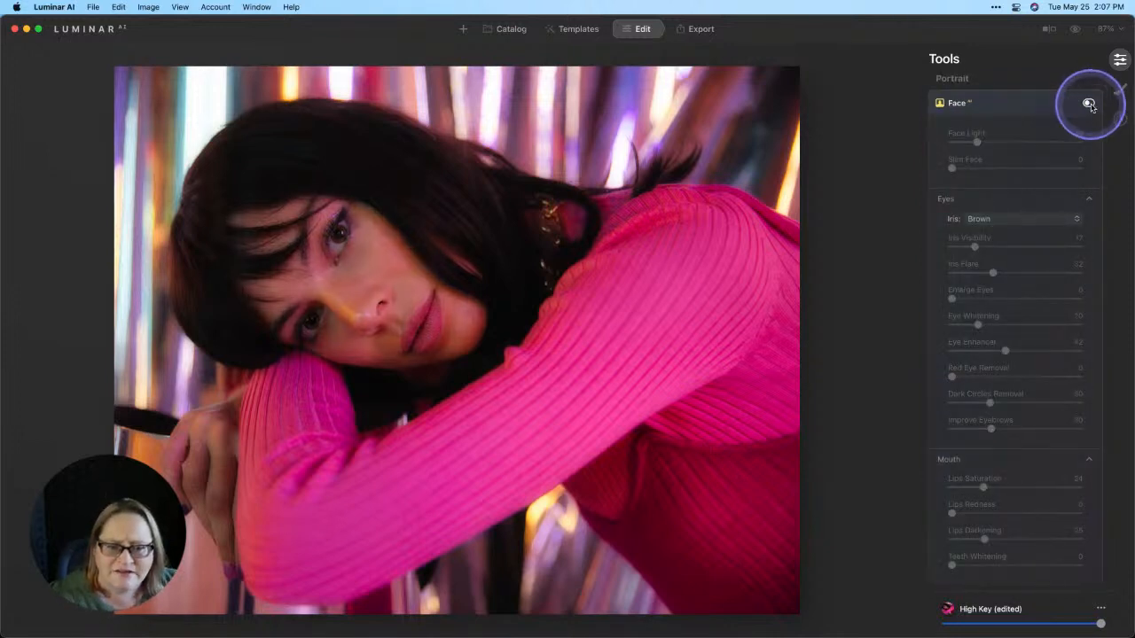
left_click(1090, 103)
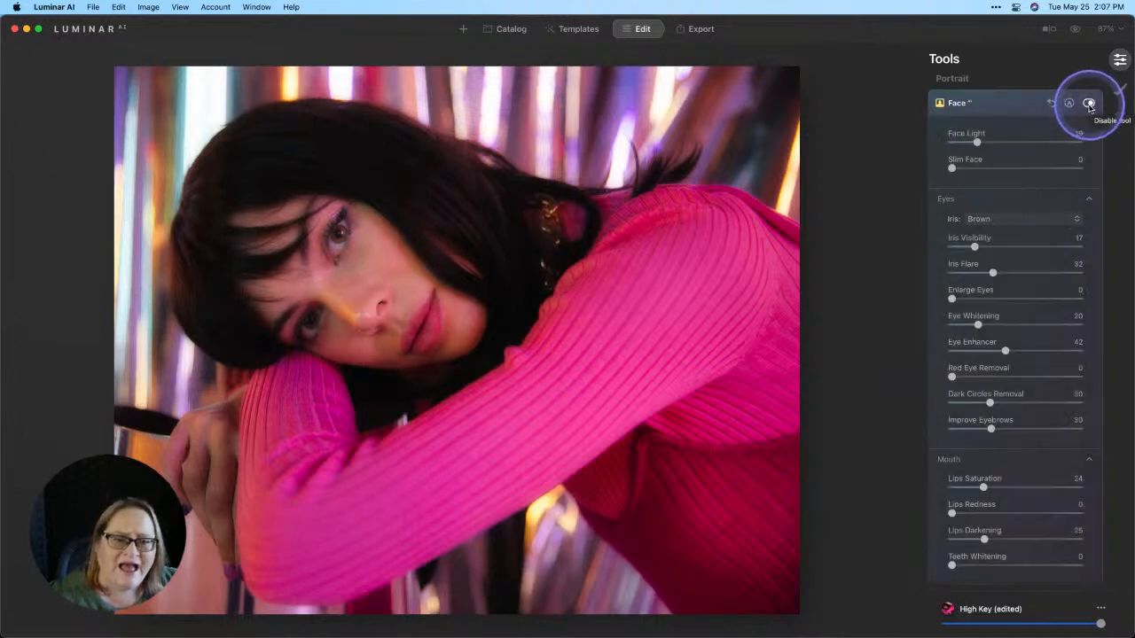
Smooth the skin with a Skin AI amount of 34 and set shine removal to 100
scroll(1055, 286, "down", 5)
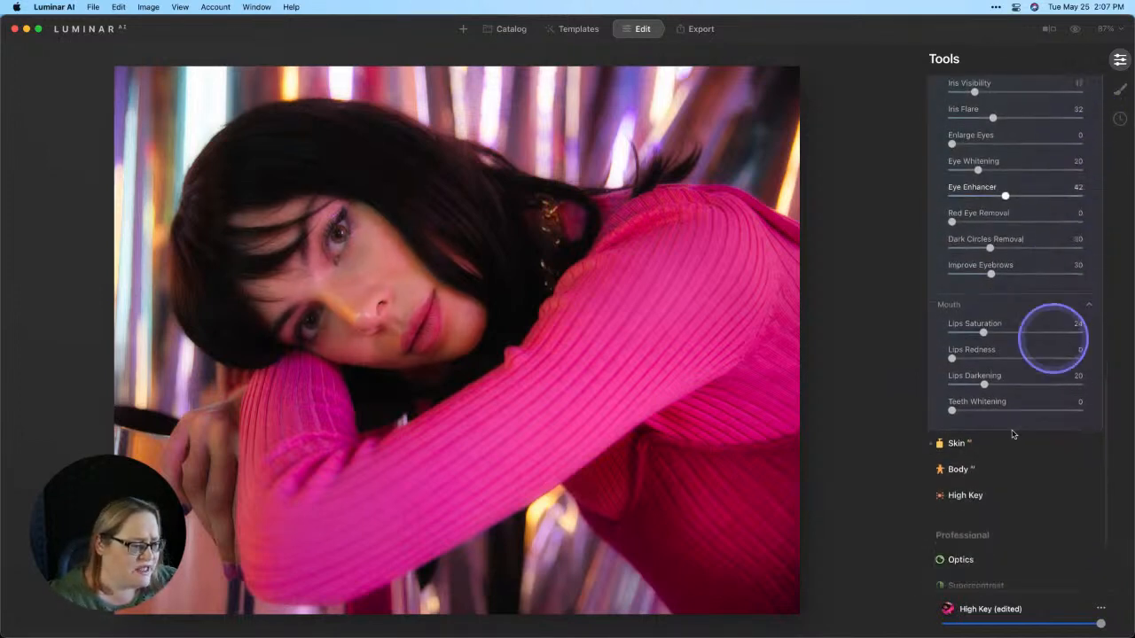
left_click(959, 428)
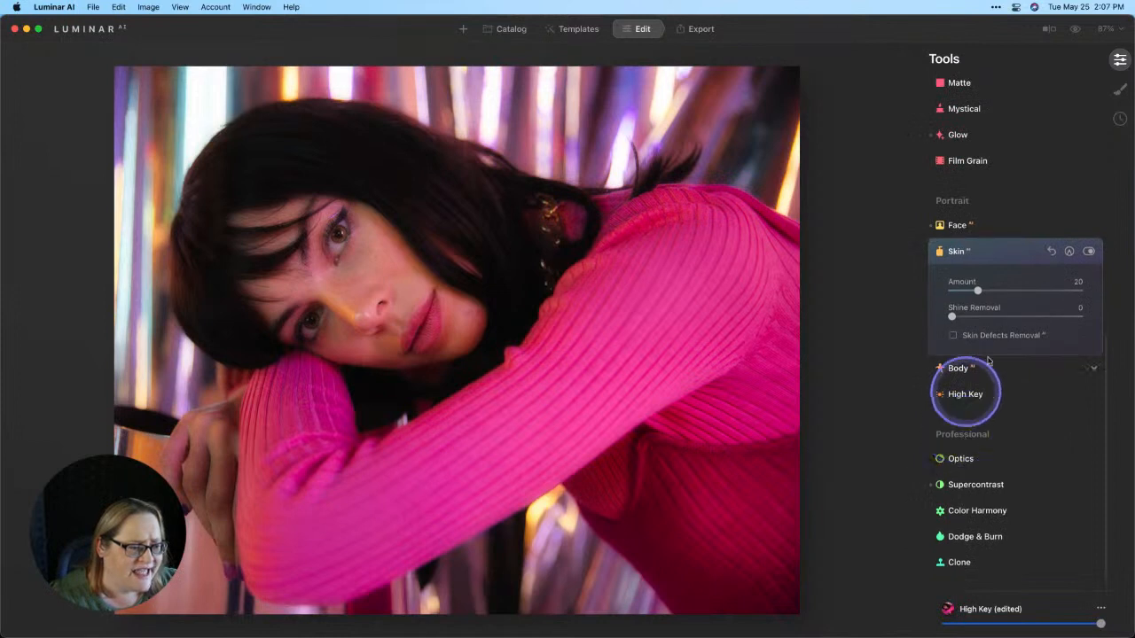
left_click_drag(976, 290, 1000, 291)
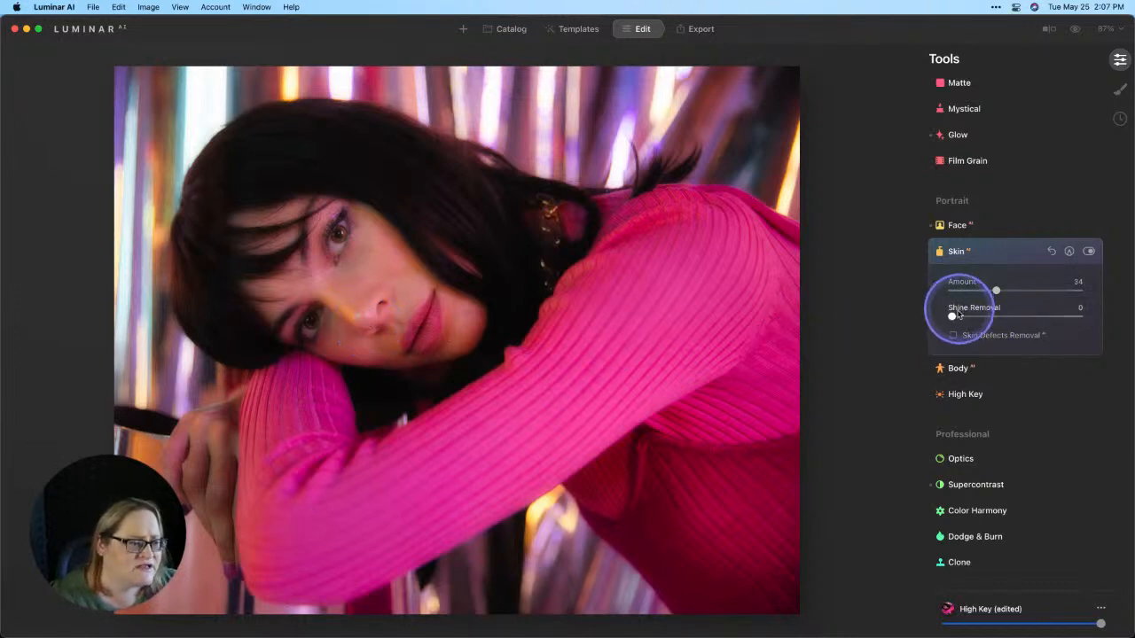
left_click_drag(951, 317, 1113, 312)
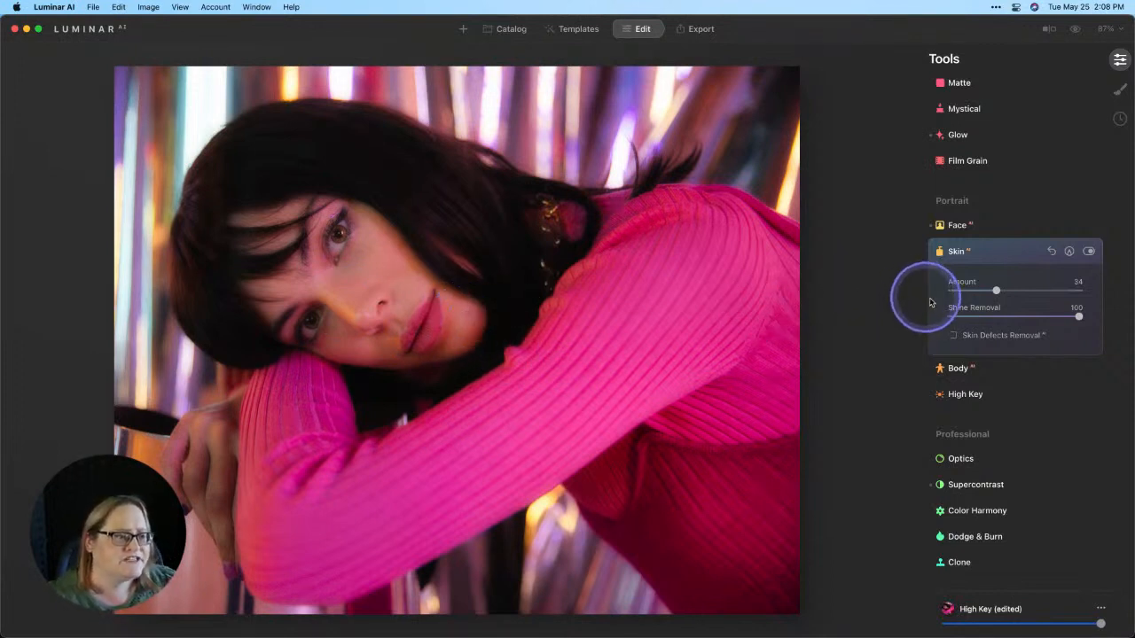
Try to erase a small spot on the woman's chin
scroll(945, 306, "up", 10)
scroll(951, 307, "up", 3)
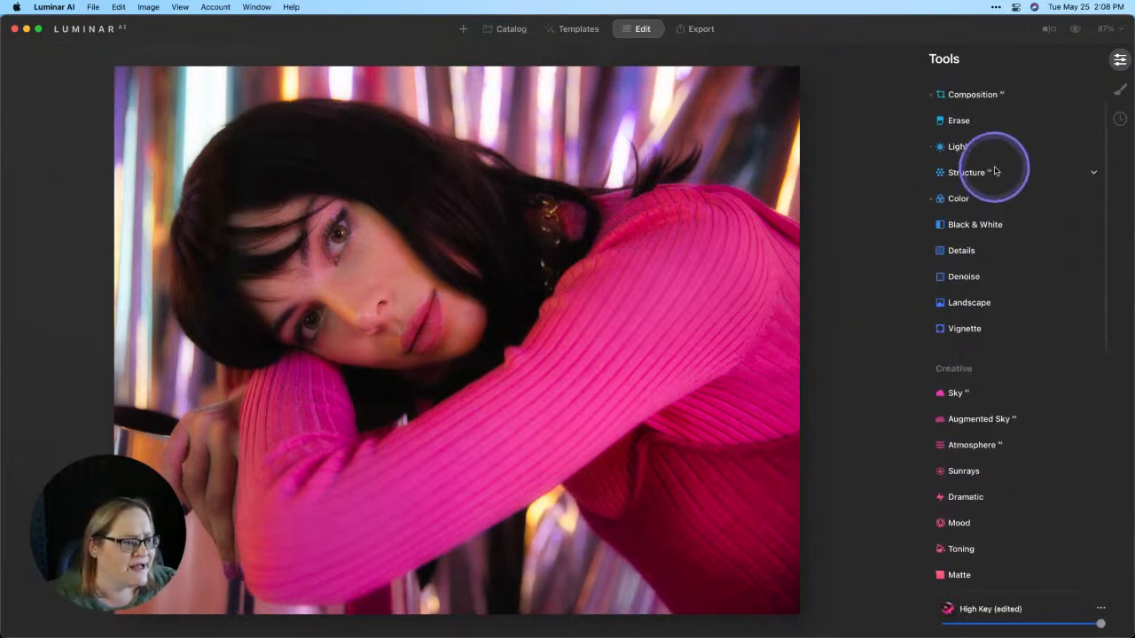
left_click(960, 164)
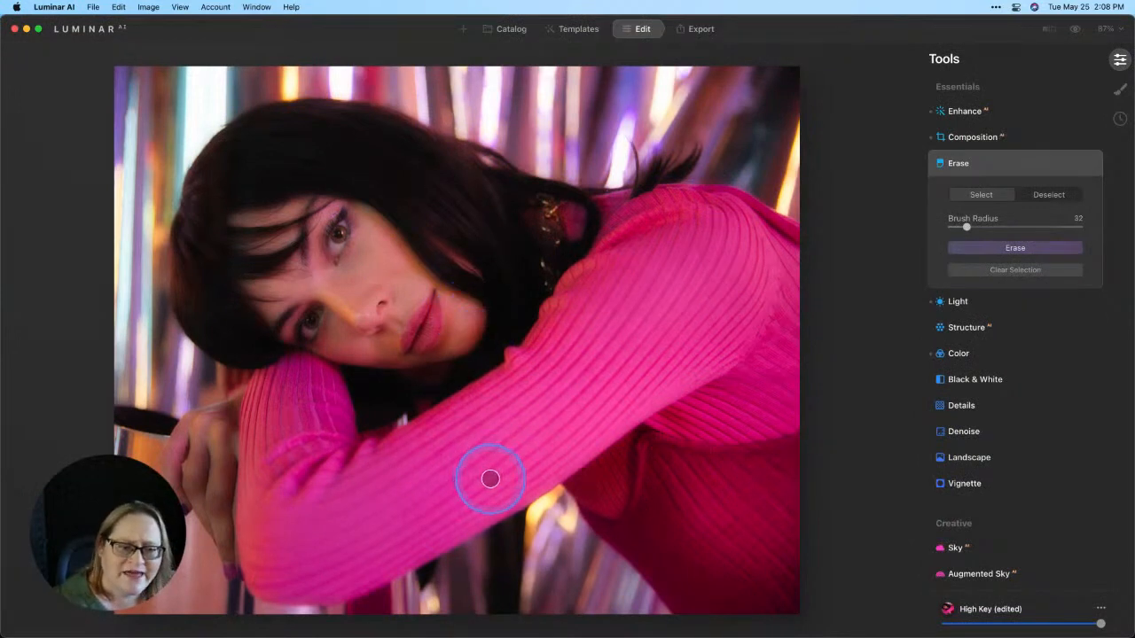
left_click(1019, 248)
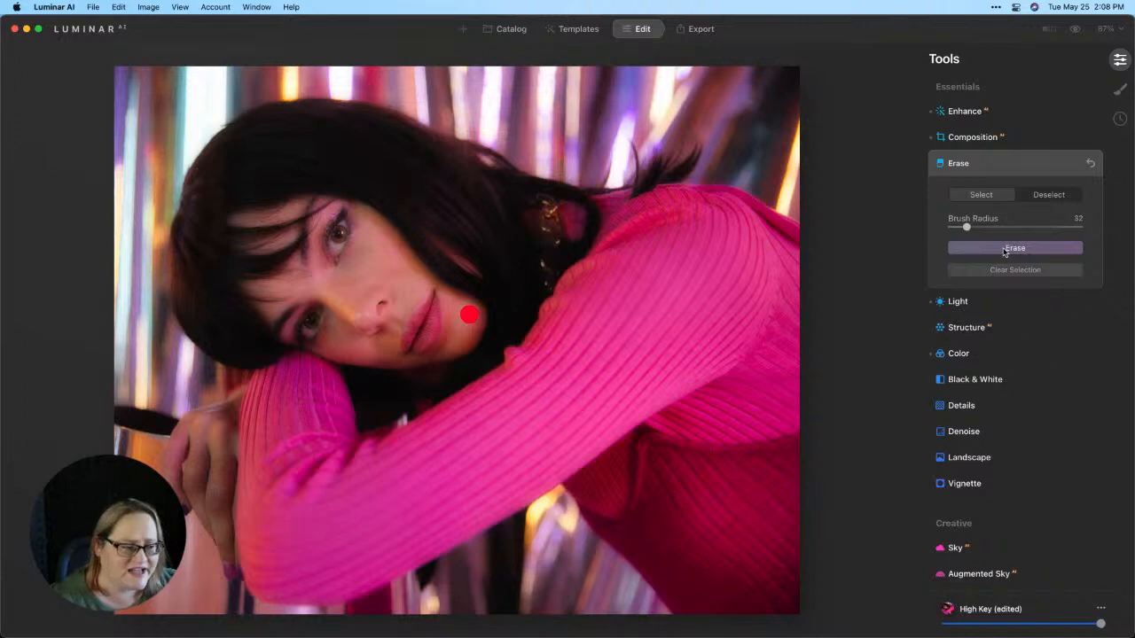
Reset the Erase tool to discard the spot removal on the chin
left_click(977, 483)
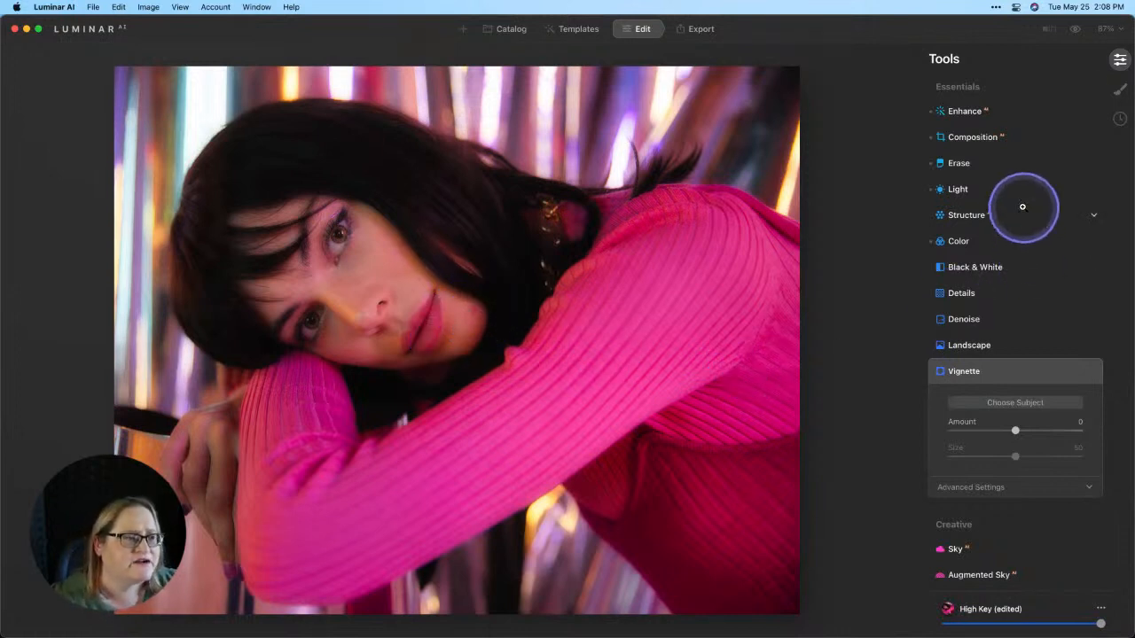
scroll(1024, 210, "up", 2)
left_click(970, 164)
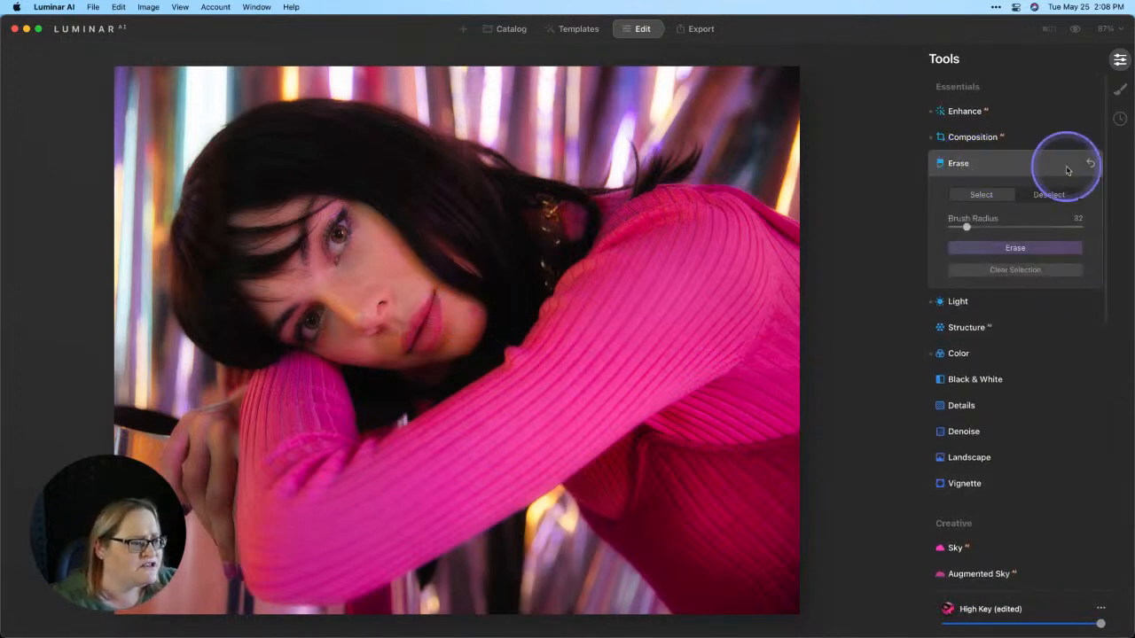
left_click(1095, 165)
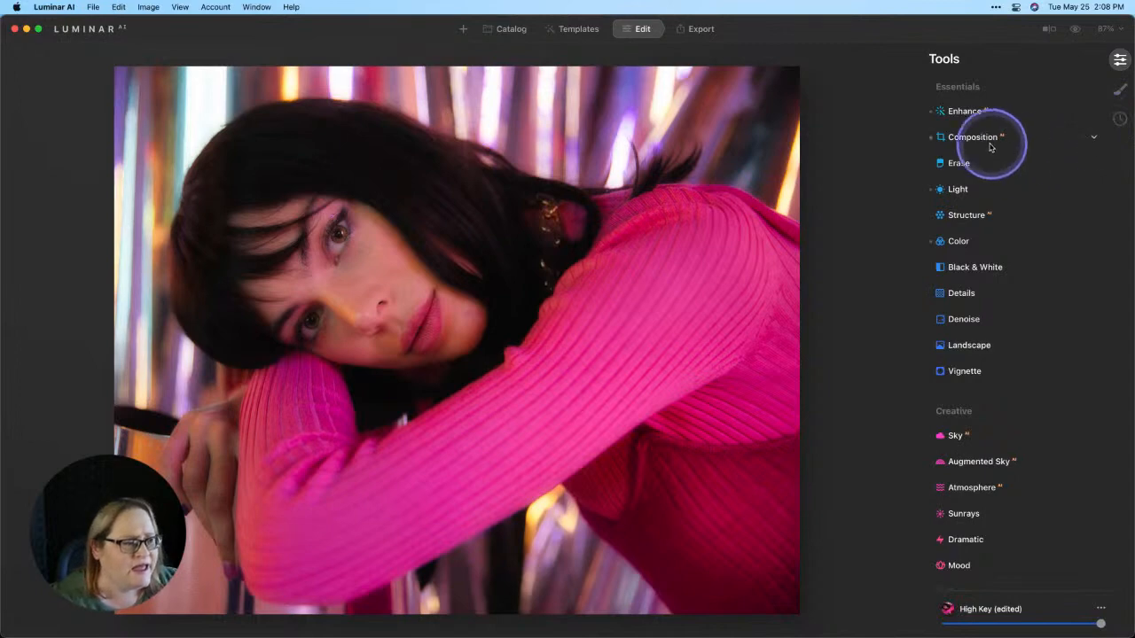
Erase the small spot on the woman's chin using an Erase brush radius of 68
left_click(965, 166)
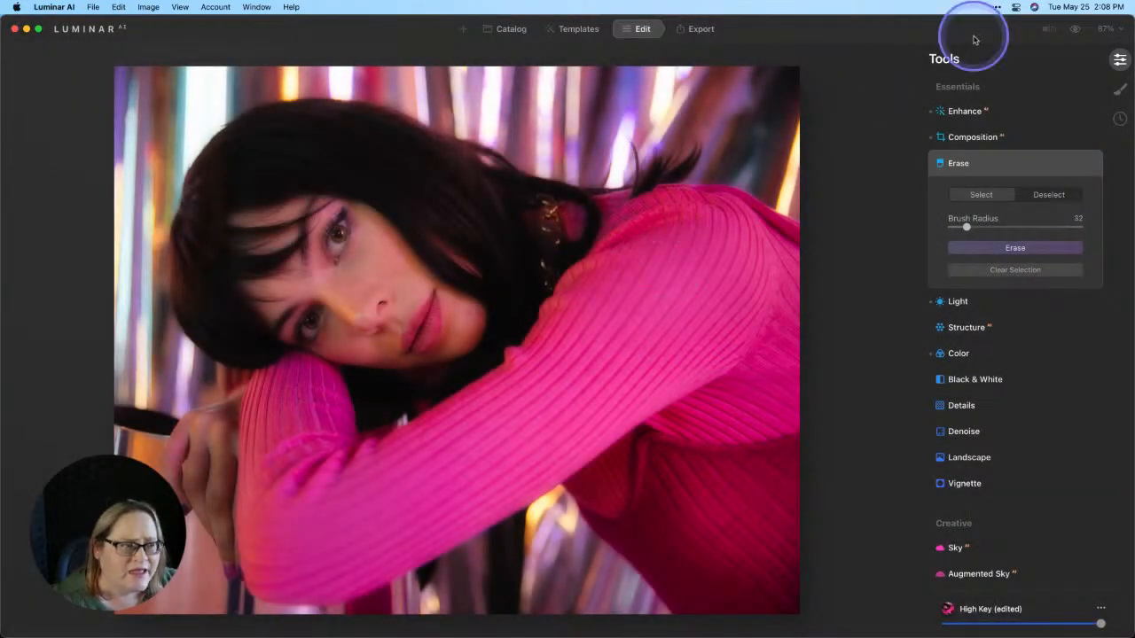
left_click(1106, 28)
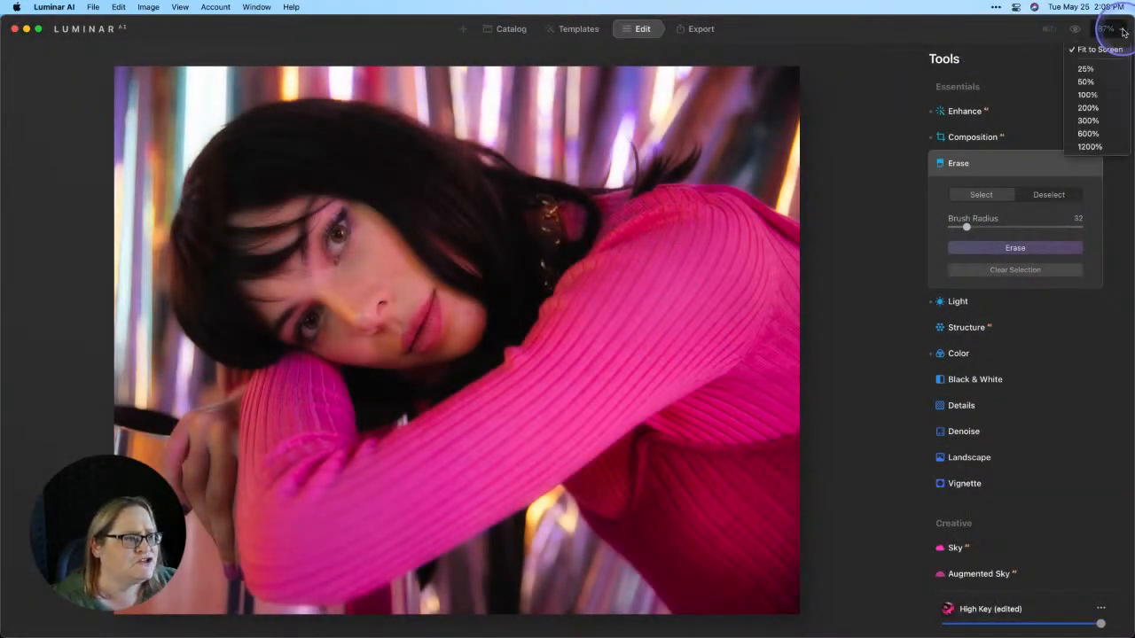
left_click(1088, 107)
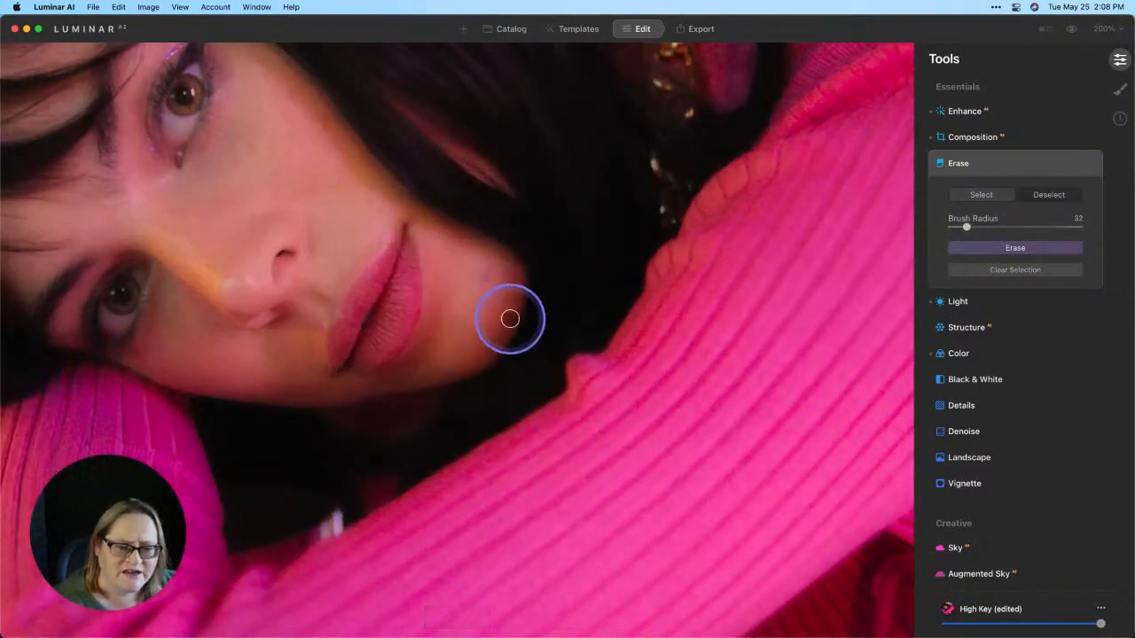
key("bracketright")
key("bracketright")
key("bracketright")
key("bracketright")
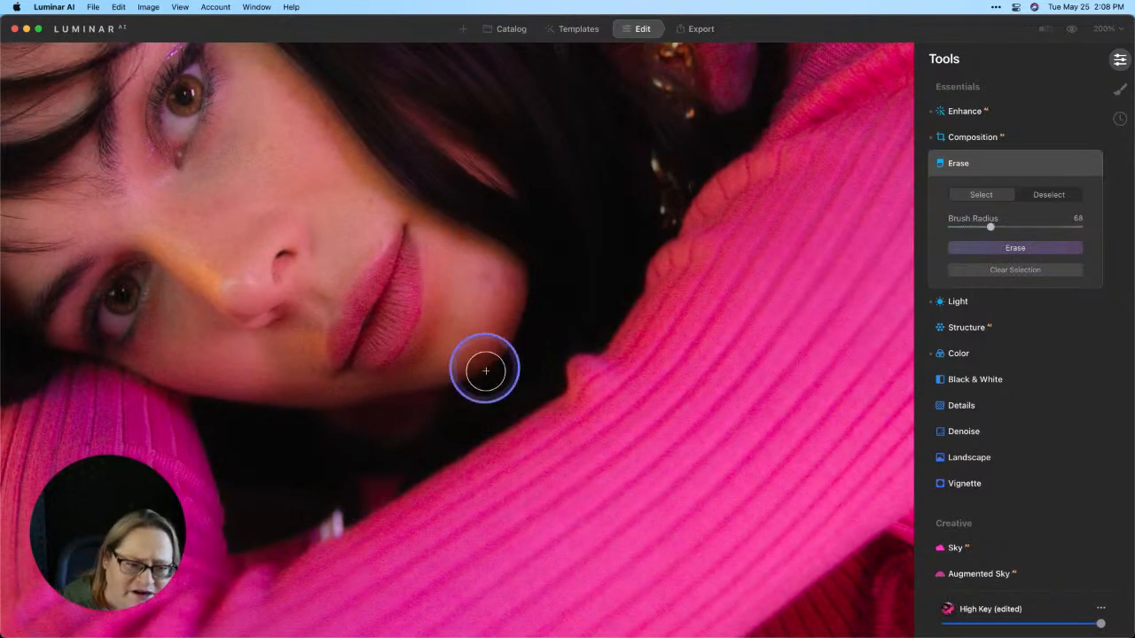
left_click(481, 285)
left_click(1039, 254)
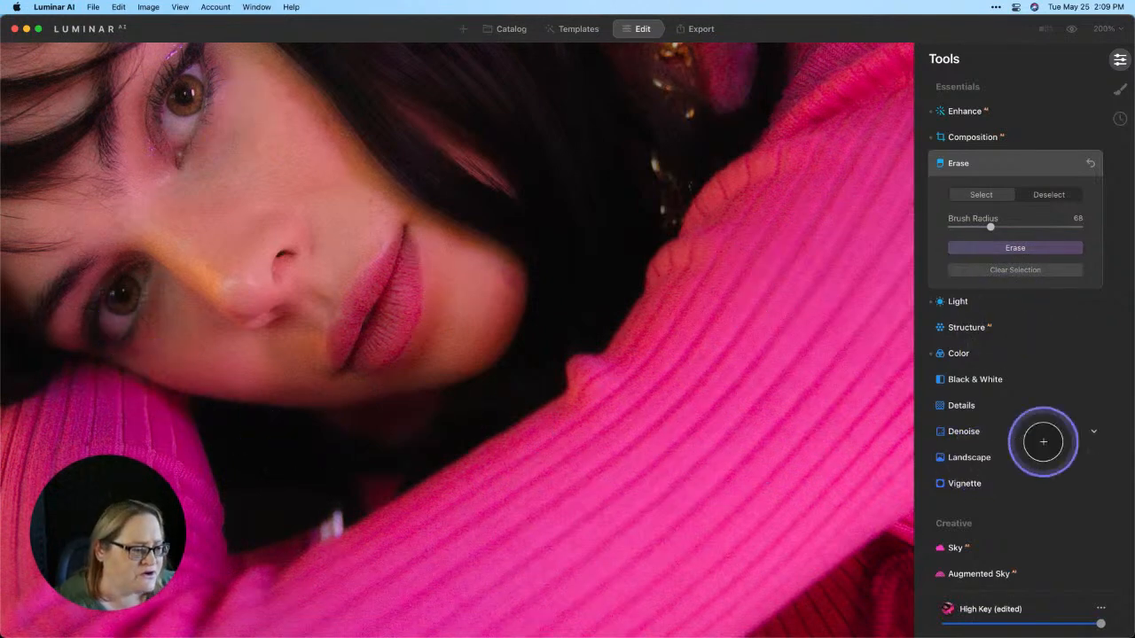
Reduce the photo's noise with Color Denoise 34 and Luminosity Denoise 25
left_click(984, 433)
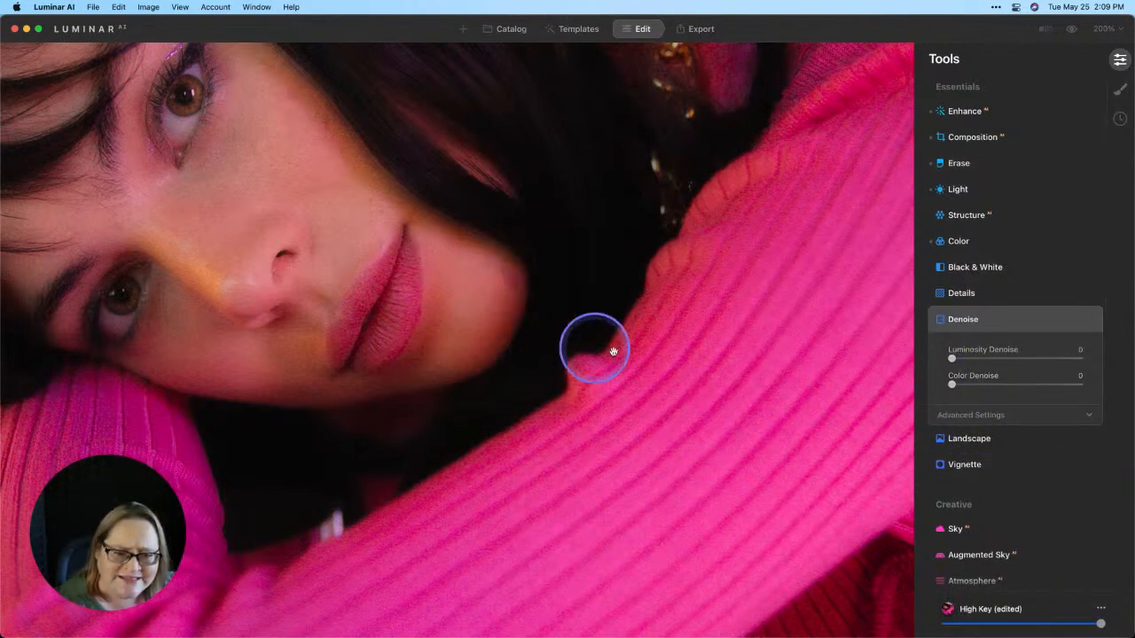
left_click_drag(968, 381, 1004, 390)
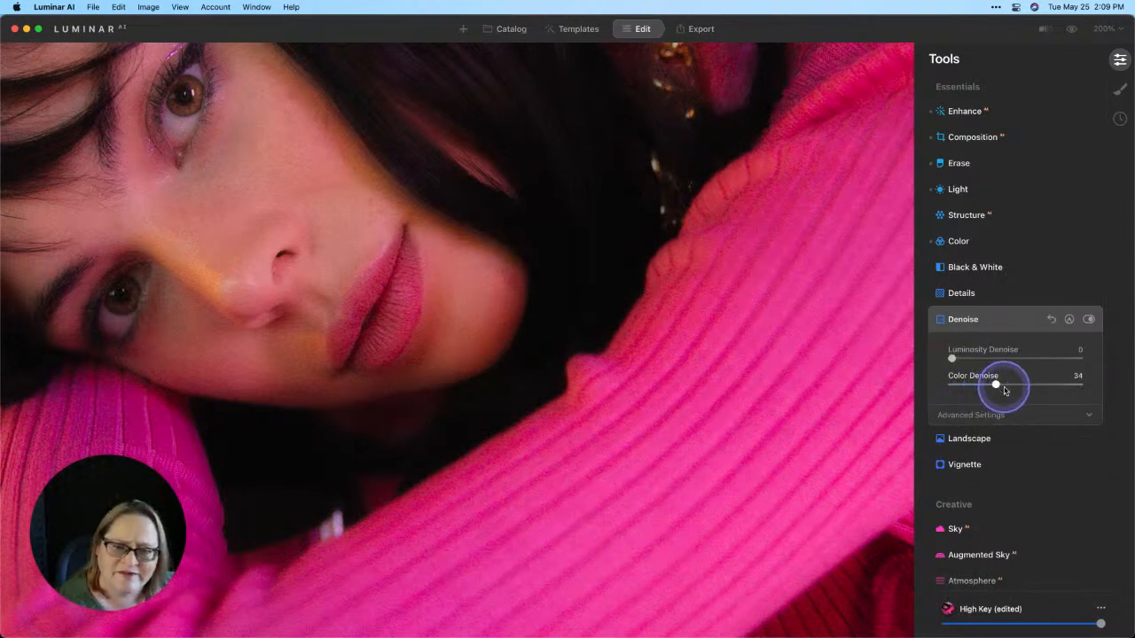
left_click_drag(953, 358, 988, 361)
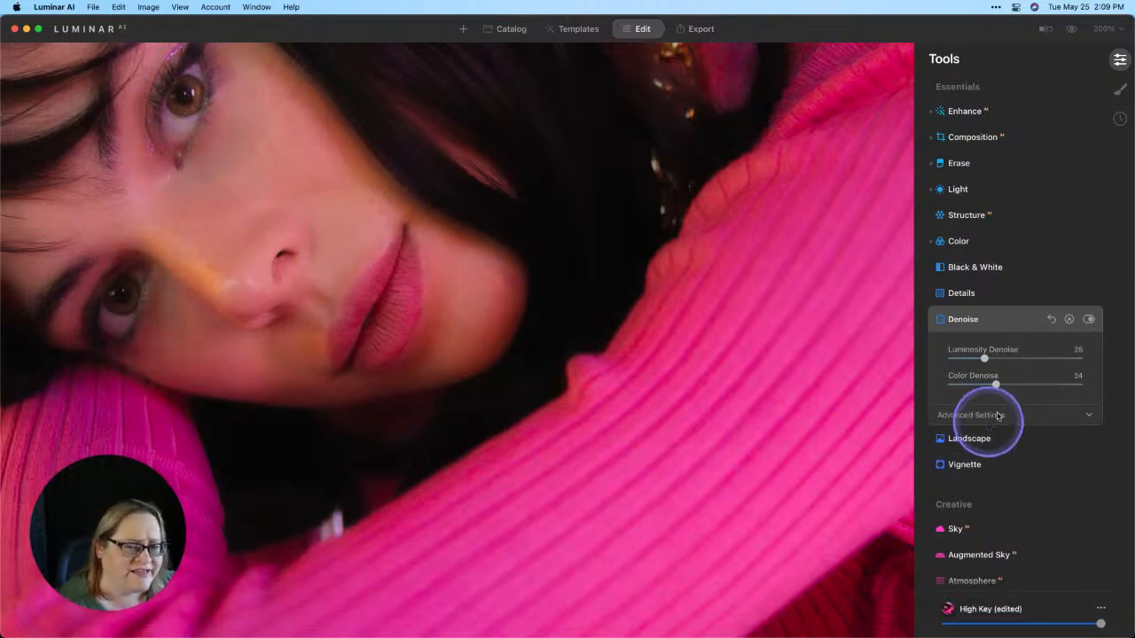
Add a hard-edged vignette with amount -100, feather -100 and size 0 to reveal its shape
left_click(986, 467)
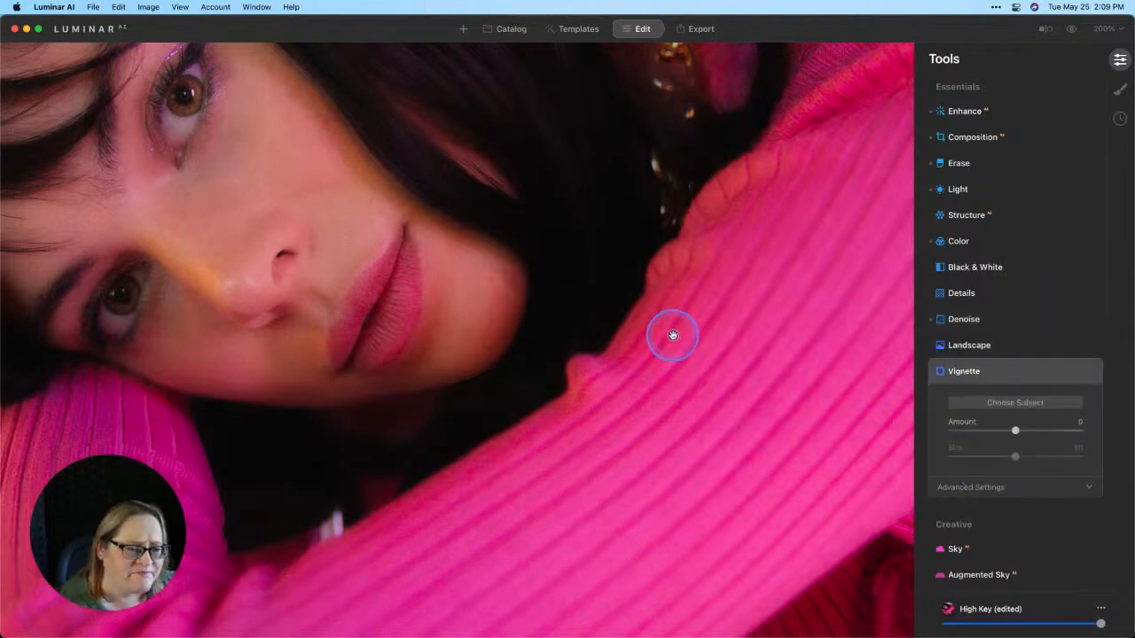
key("super+0")
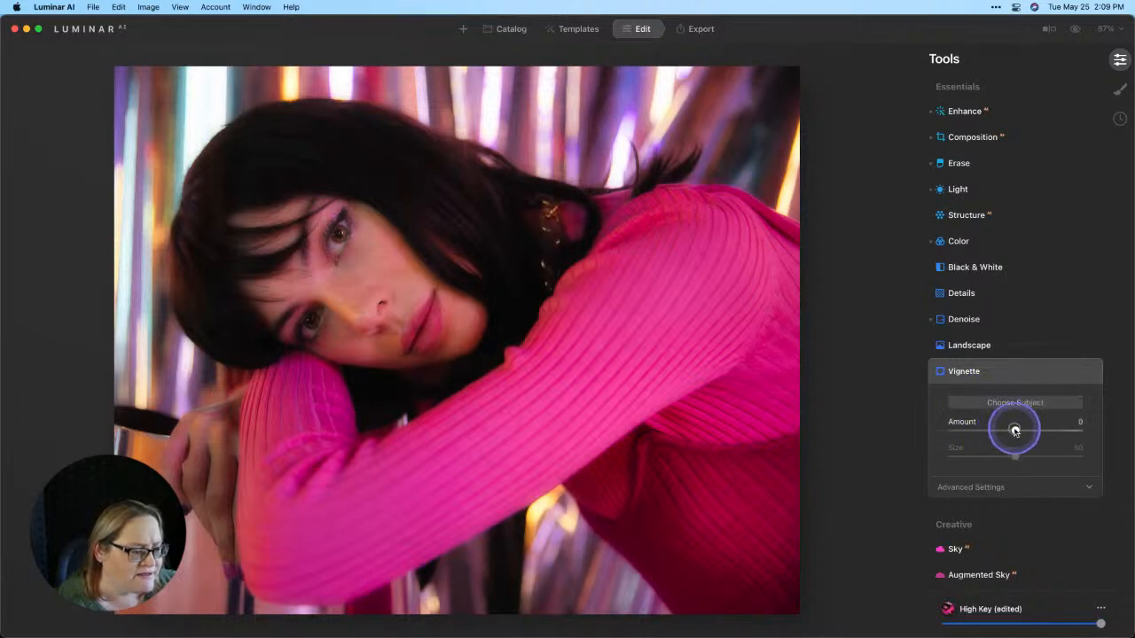
left_click_drag(1013, 428, 903, 428)
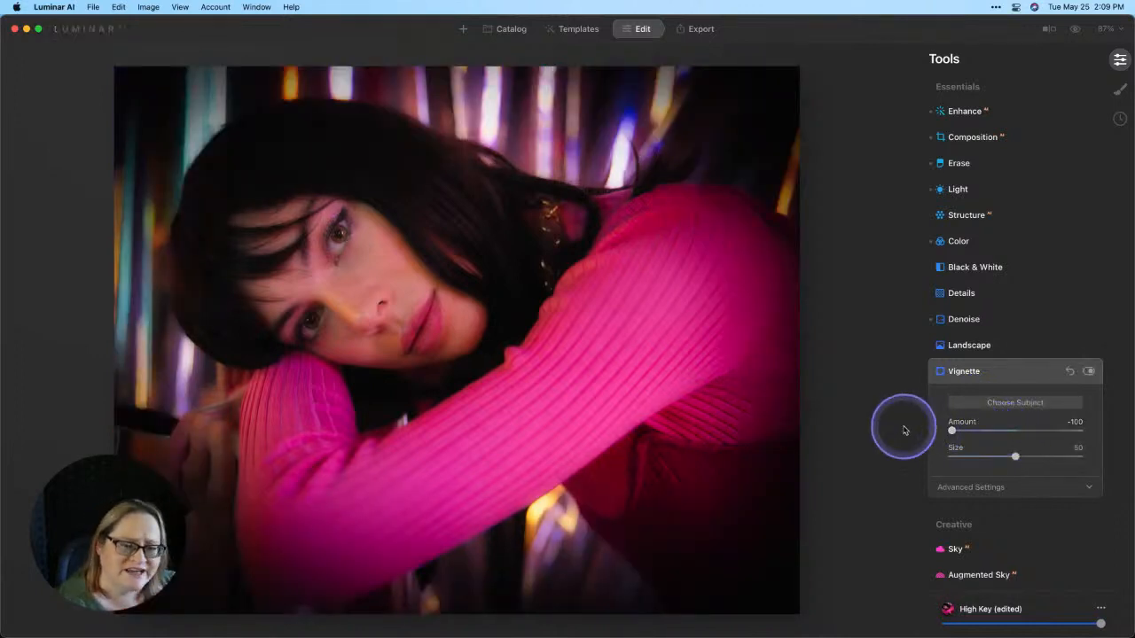
left_click_drag(1016, 456, 986, 458)
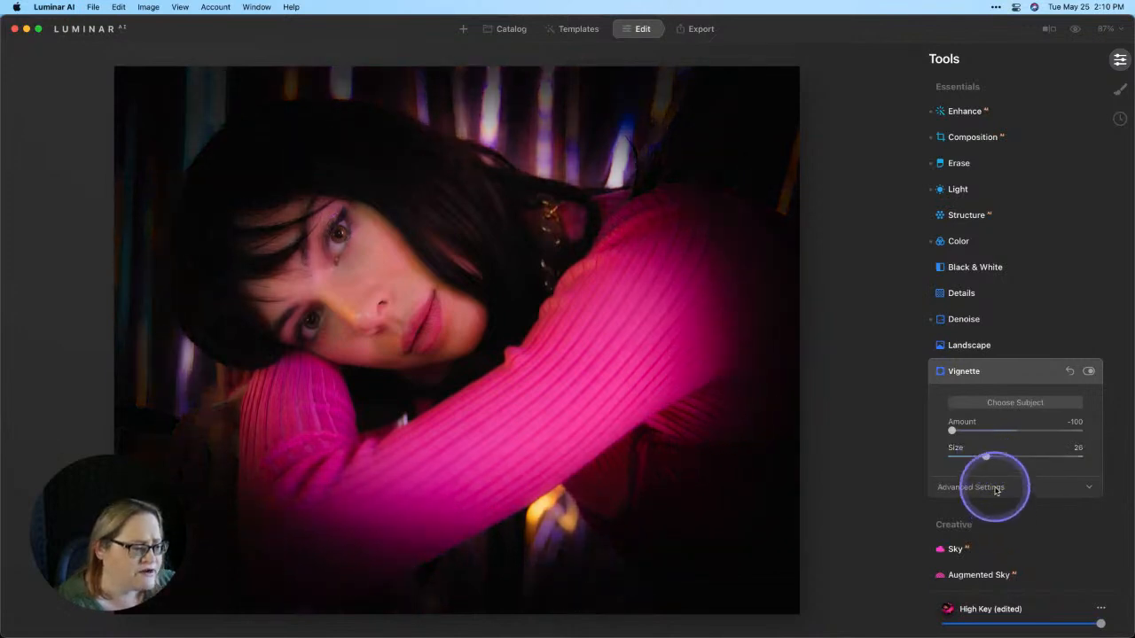
left_click(995, 495)
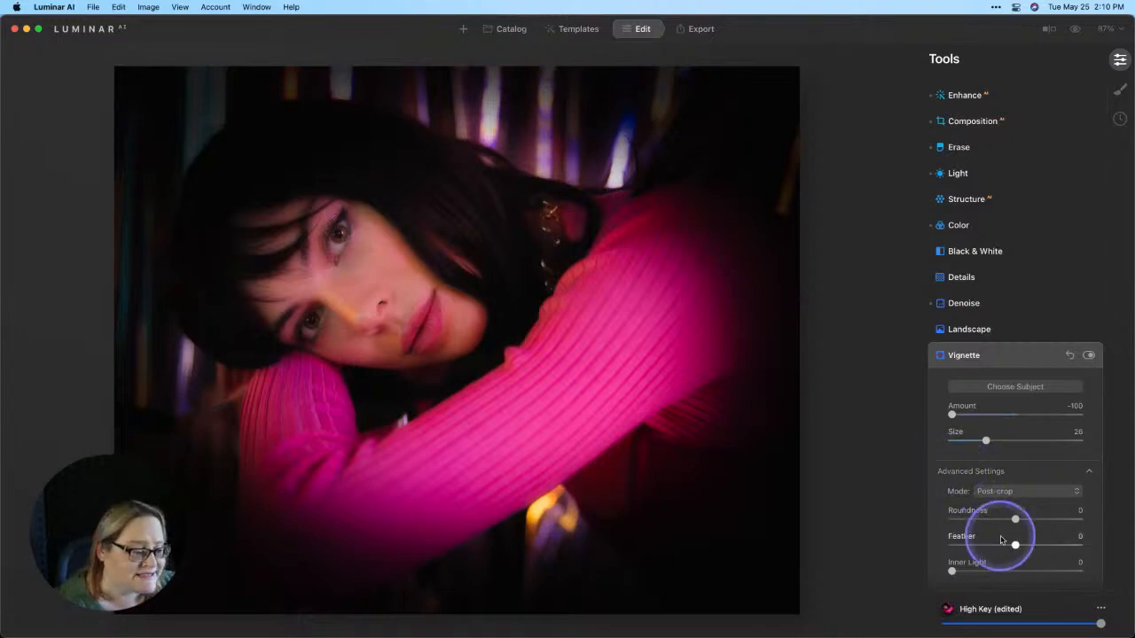
left_click_drag(1015, 546, 852, 552)
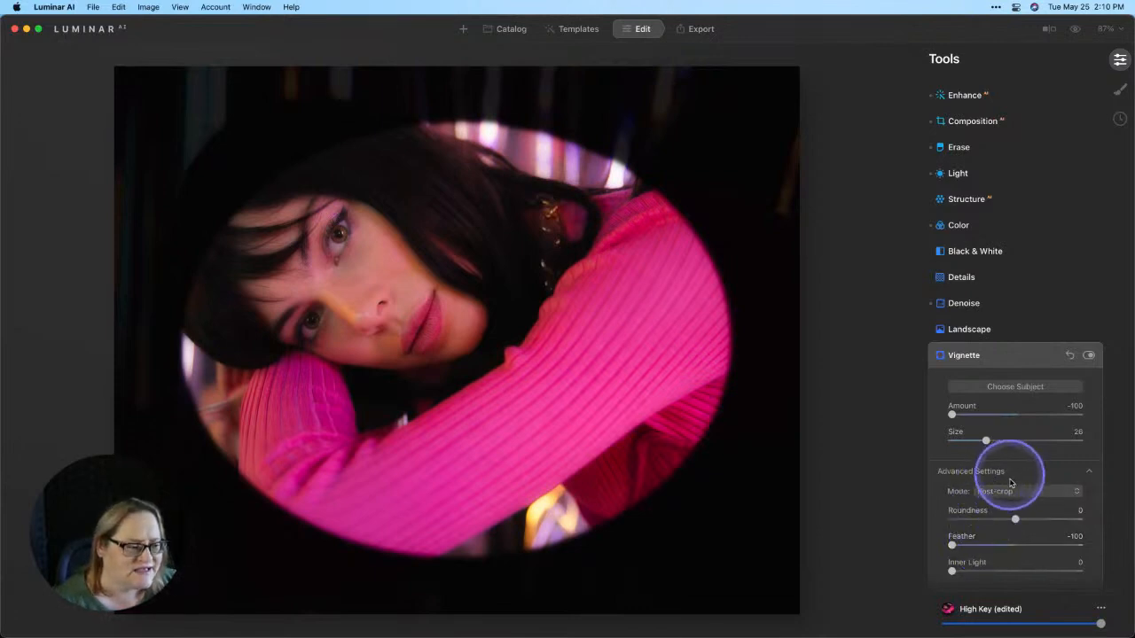
left_click_drag(985, 441, 945, 452)
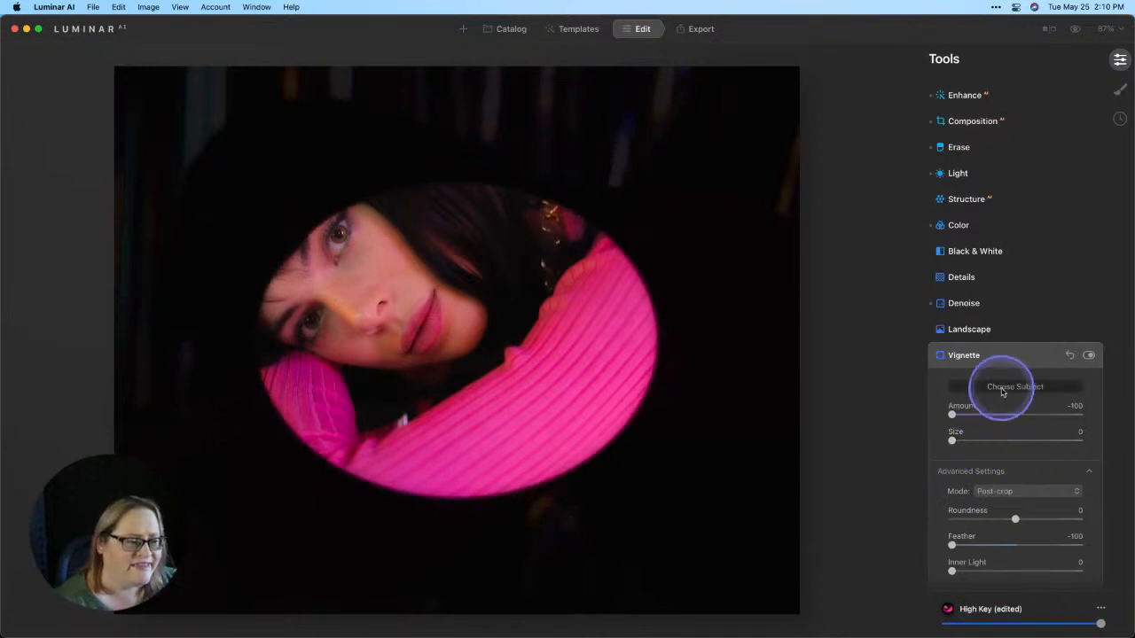
Choose the woman's face as the vignette's subject, centring it on her cheek just below the upper eye
left_click(344, 293)
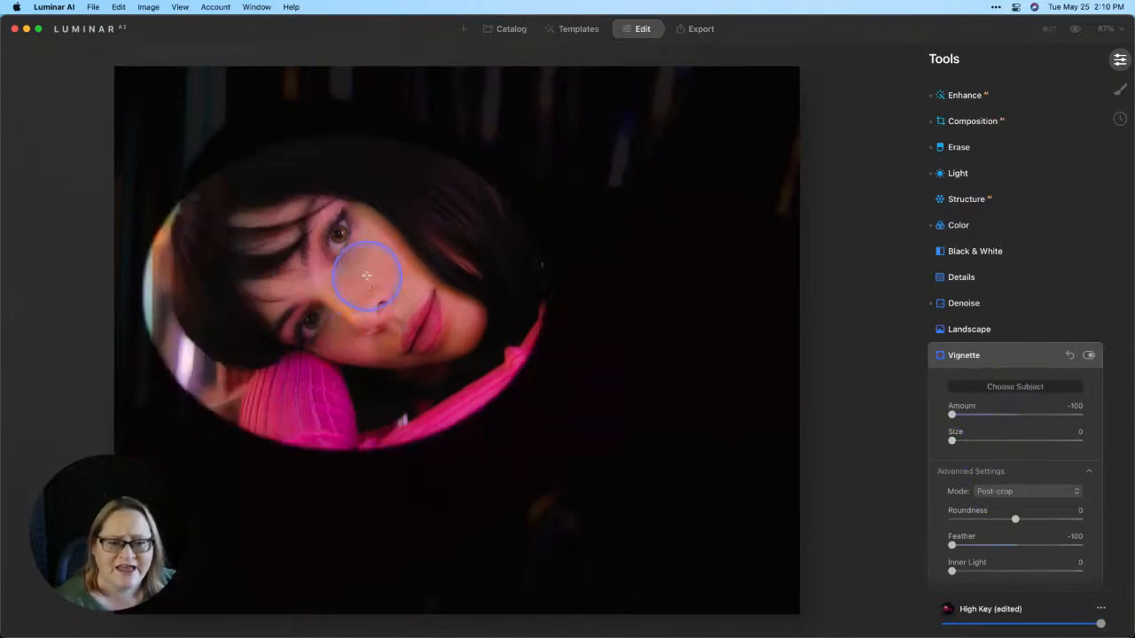
left_click(381, 268)
left_click(363, 256)
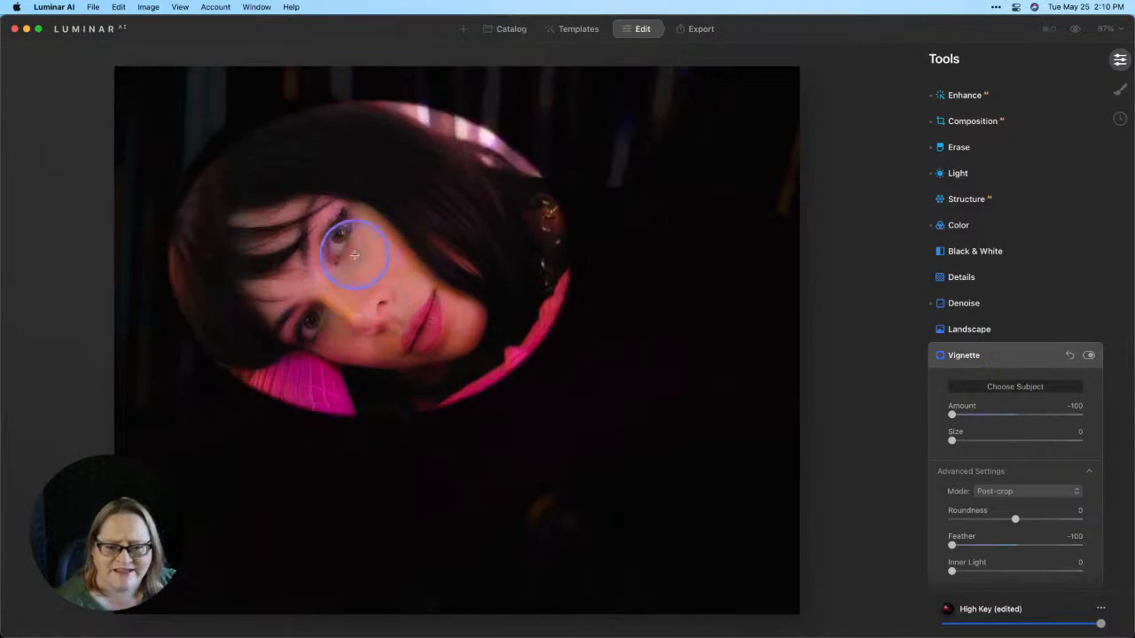
left_click(348, 253)
left_click(363, 258)
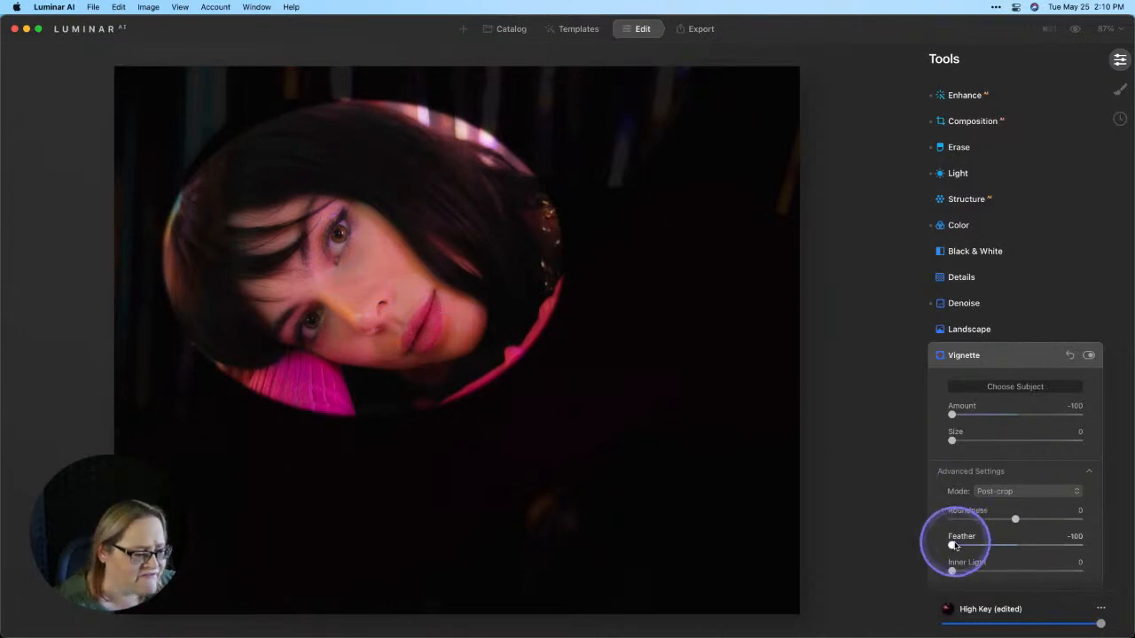
Soften the vignette with feather 73, inner light 15 and amount -49, and compare the photo with the original
left_click_drag(954, 545, 1062, 544)
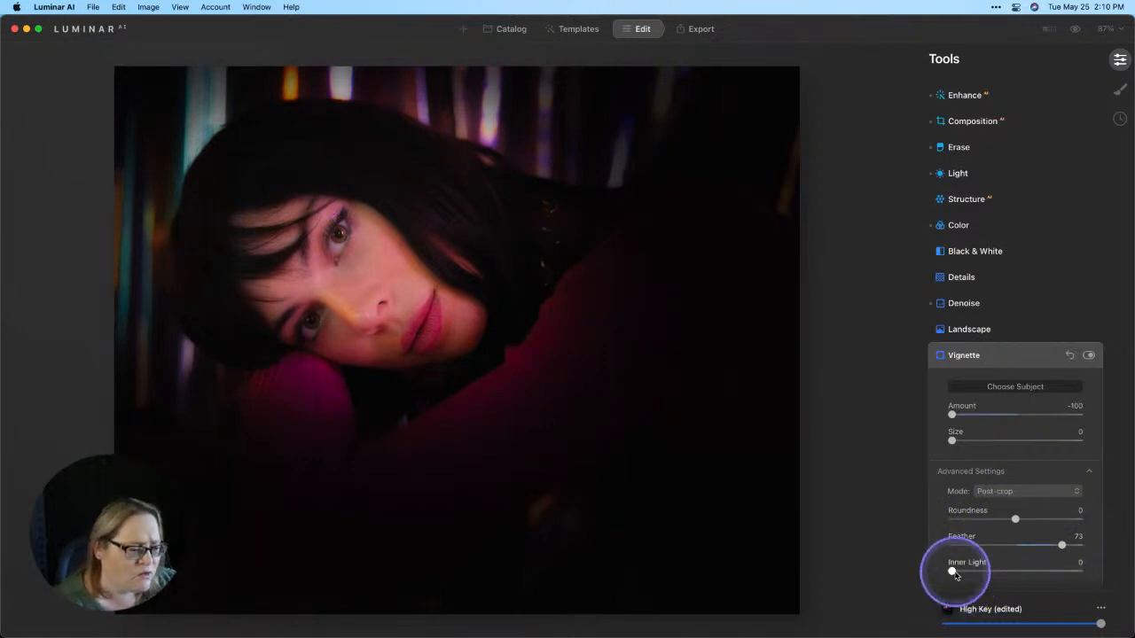
left_click_drag(952, 571, 976, 572)
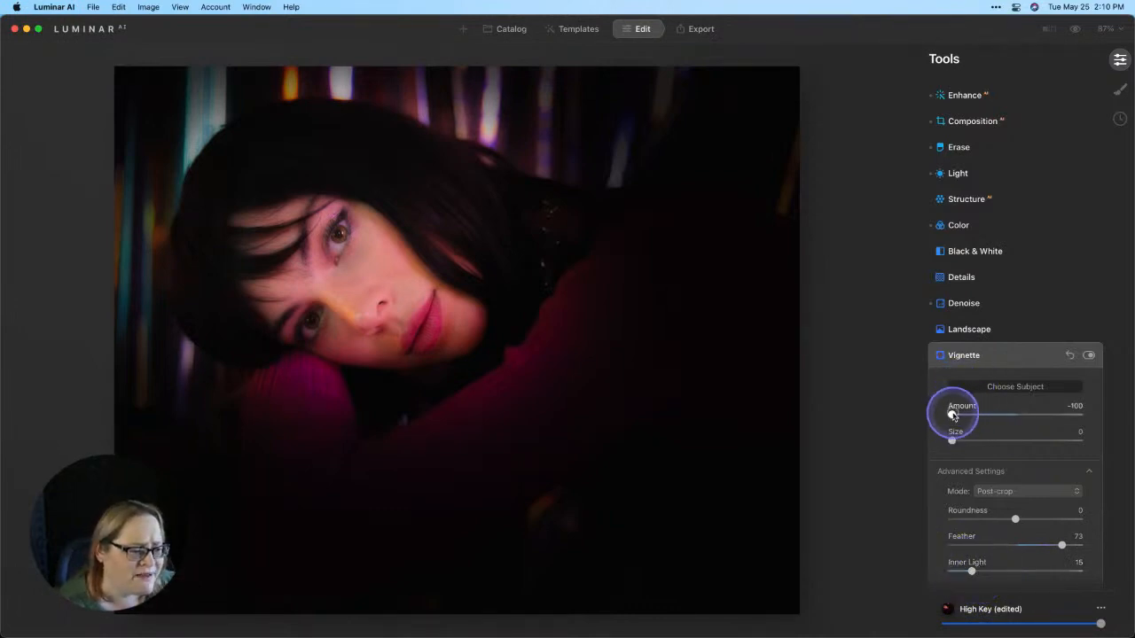
left_click_drag(953, 415, 987, 415)
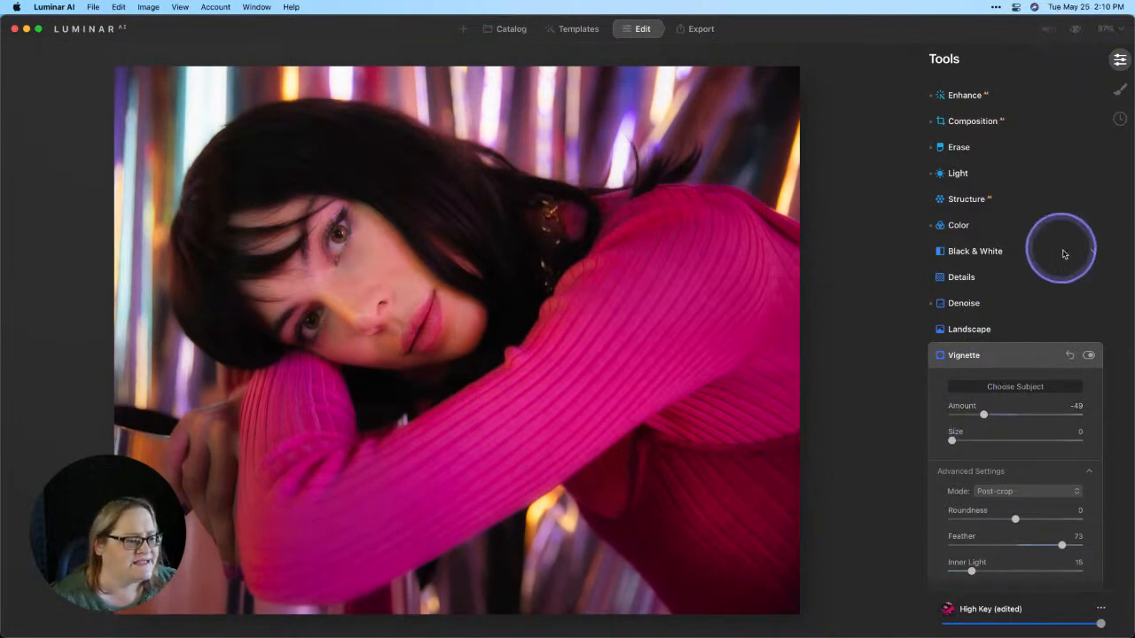
left_click(1073, 32)
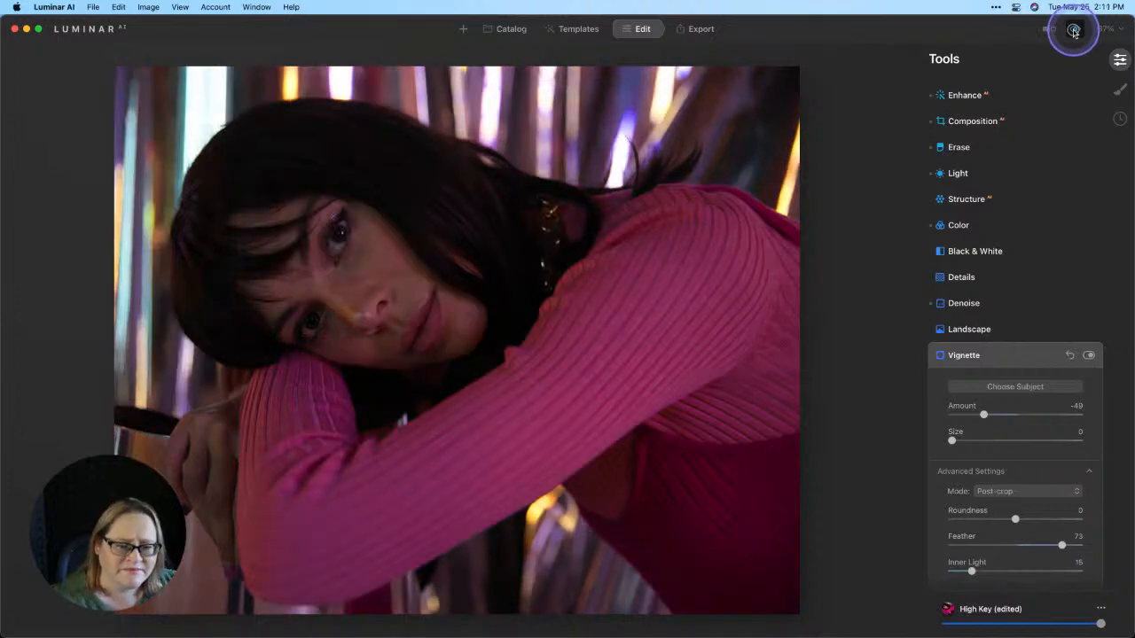
left_click(1073, 32)
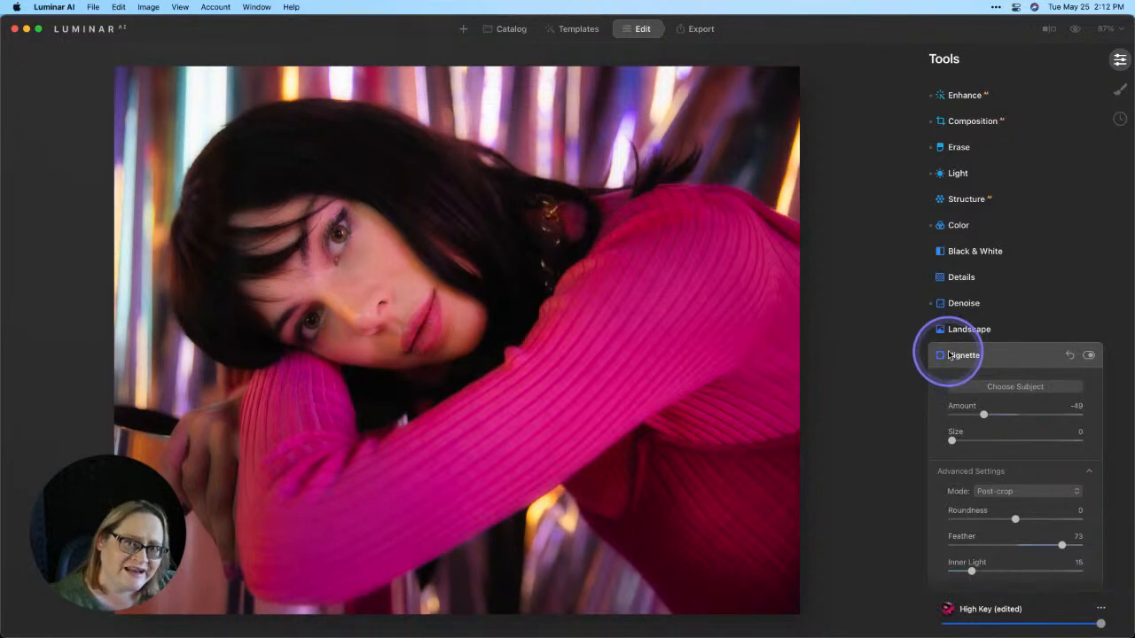
Enable Skin Defects Removal in the Skin AI settings
scroll(949, 355, "down", 15)
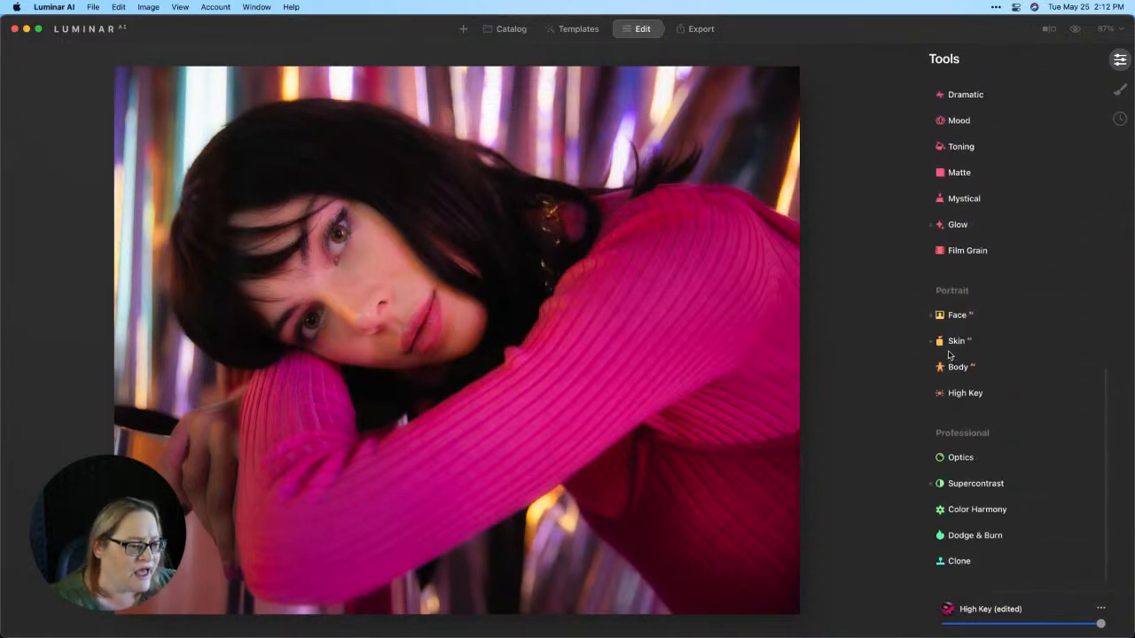
left_click(959, 342)
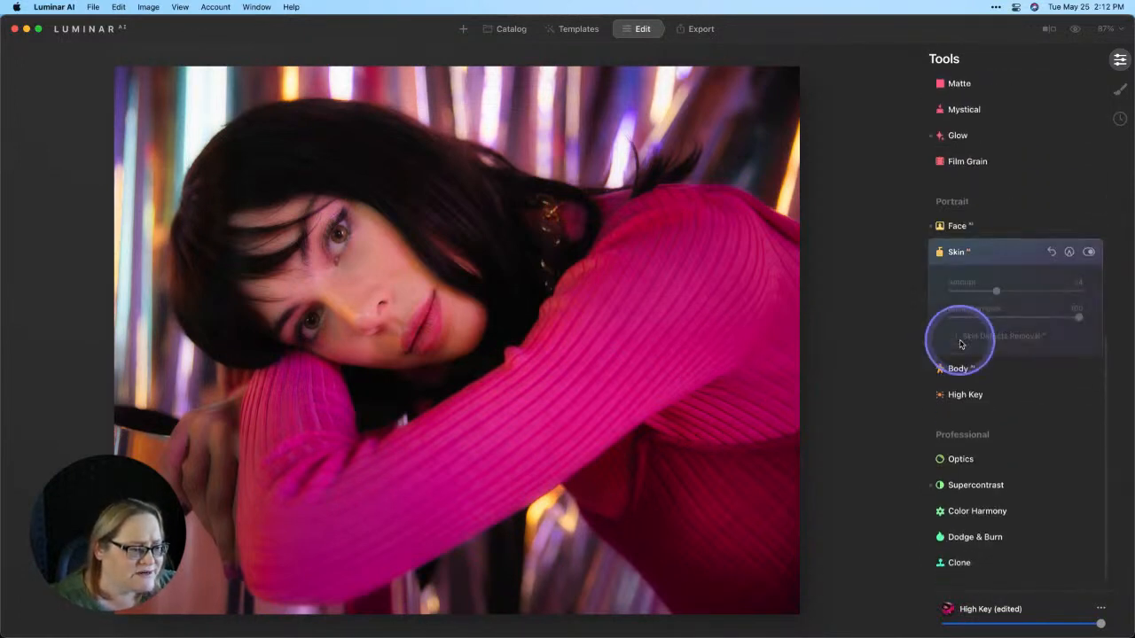
left_click(953, 337)
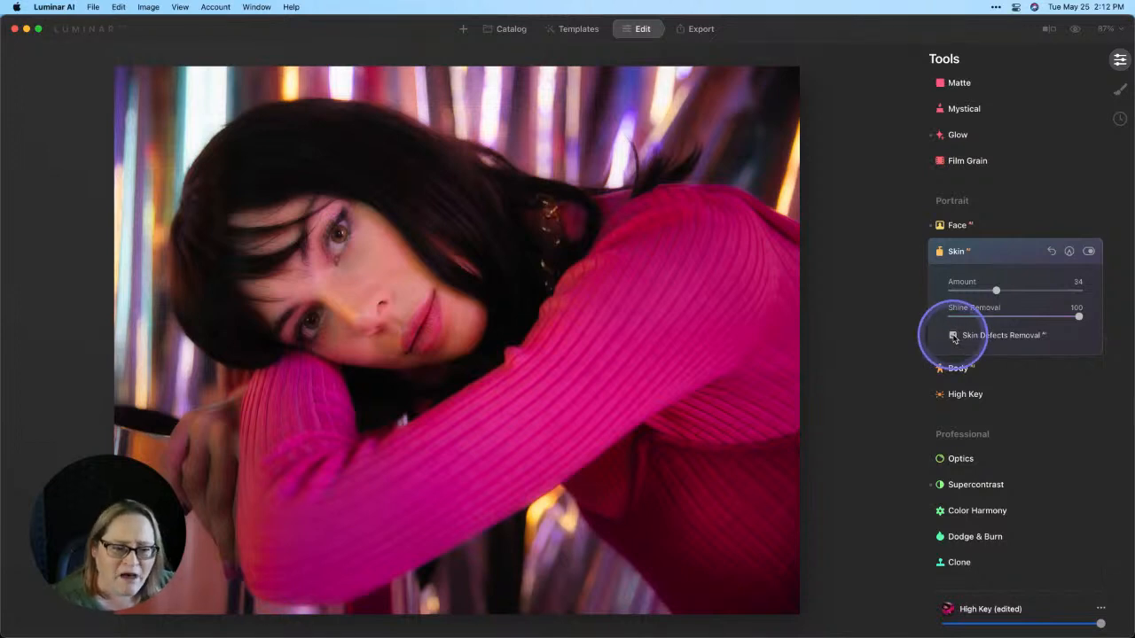